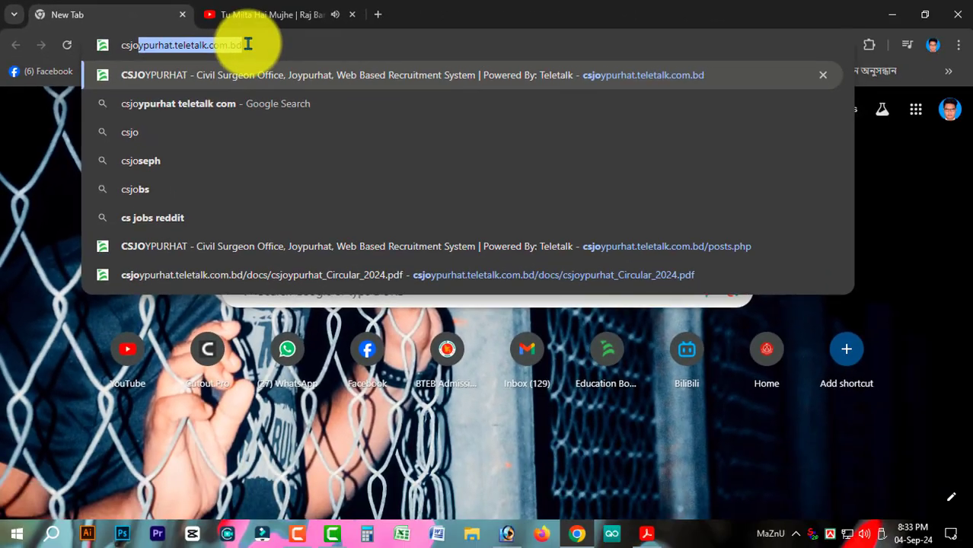
# Step: Load csjoypurhat.teletalk.com.bd, the Civil Surgeon Office Joypurhat recruitment home page
pyautogui.press('Return')
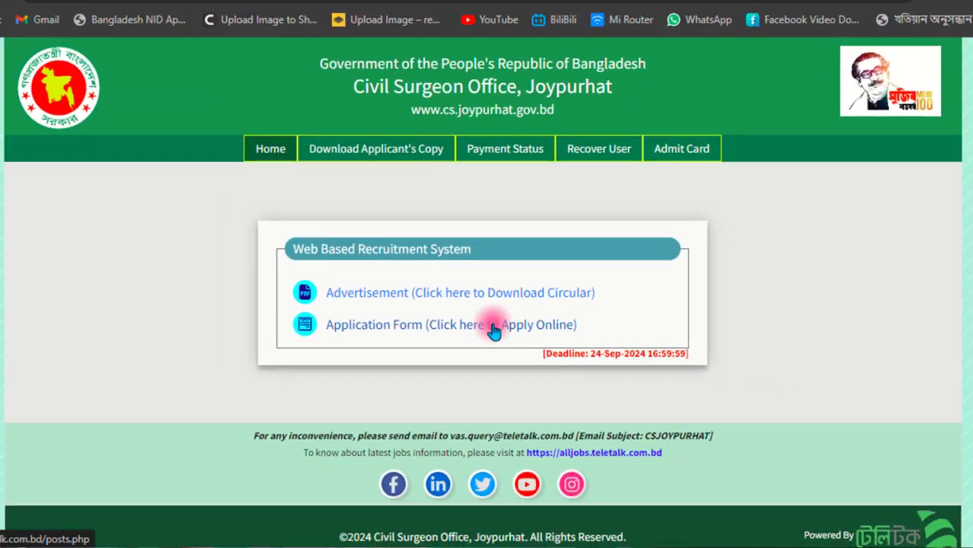
# Step: Start an online application for the Office Assistant-cum-Computer Typist post
pyautogui.click(428, 313)
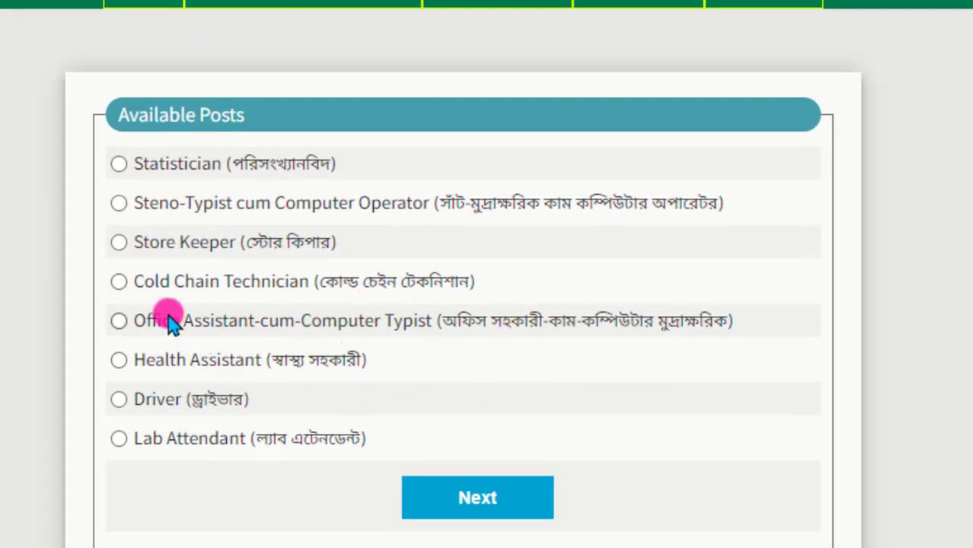
pyautogui.click(154, 335)
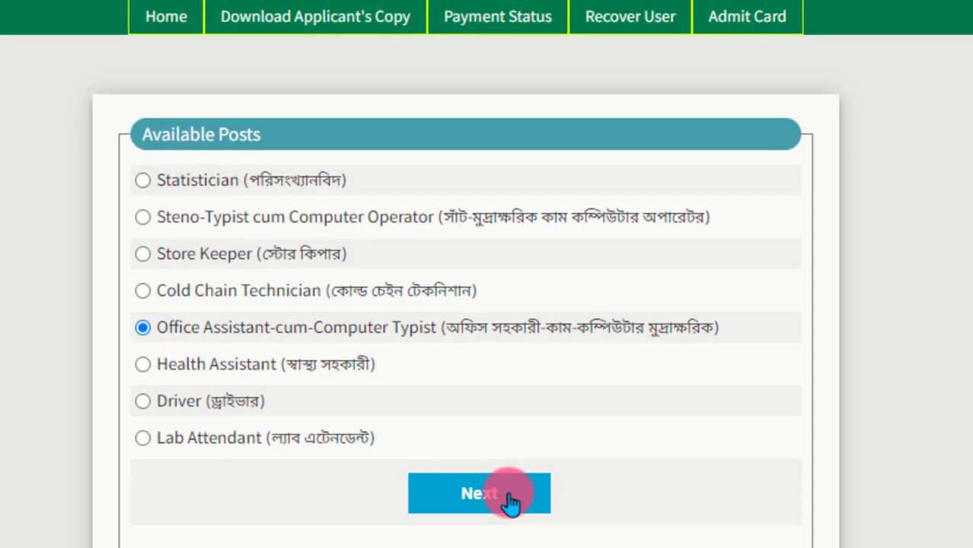
pyautogui.click(510, 501)
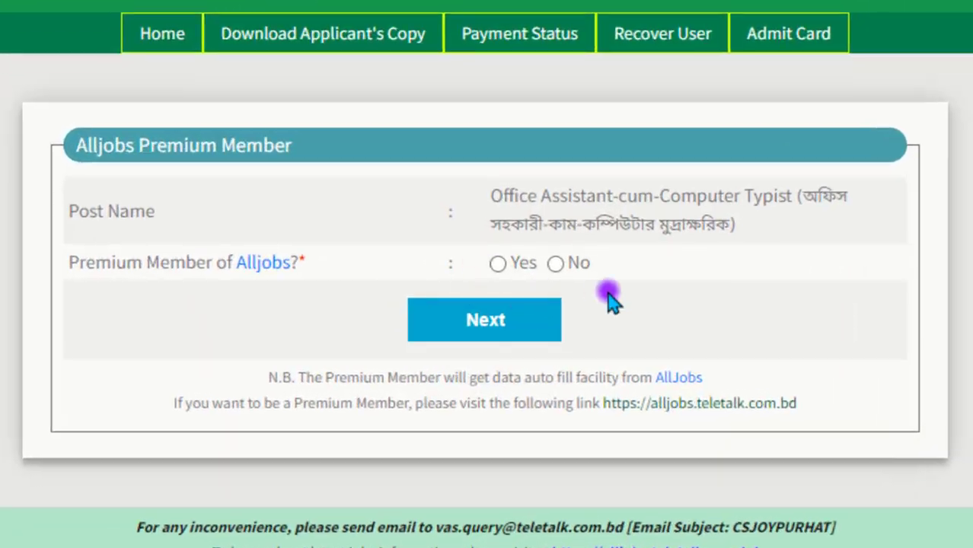
# Step: Answer No to Alljobs premium membership and continue to the application form
pyautogui.moveTo(68, 267); pyautogui.dragTo(608, 288)
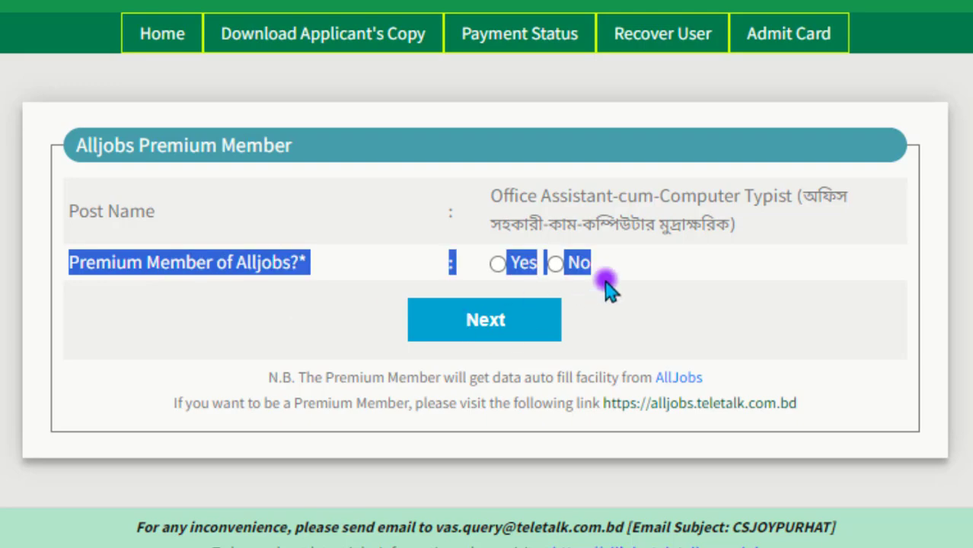
pyautogui.click(586, 287)
pyautogui.click(568, 271)
pyautogui.click(534, 331)
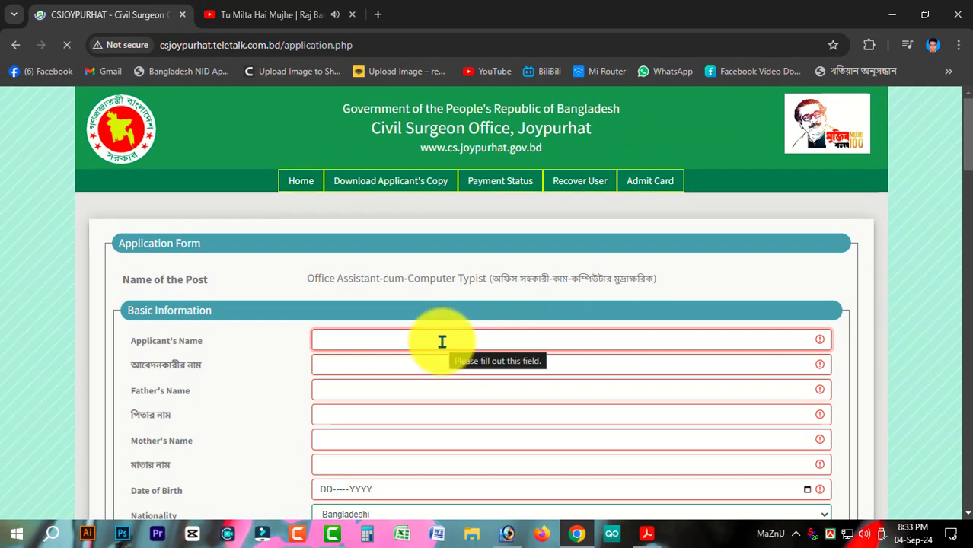
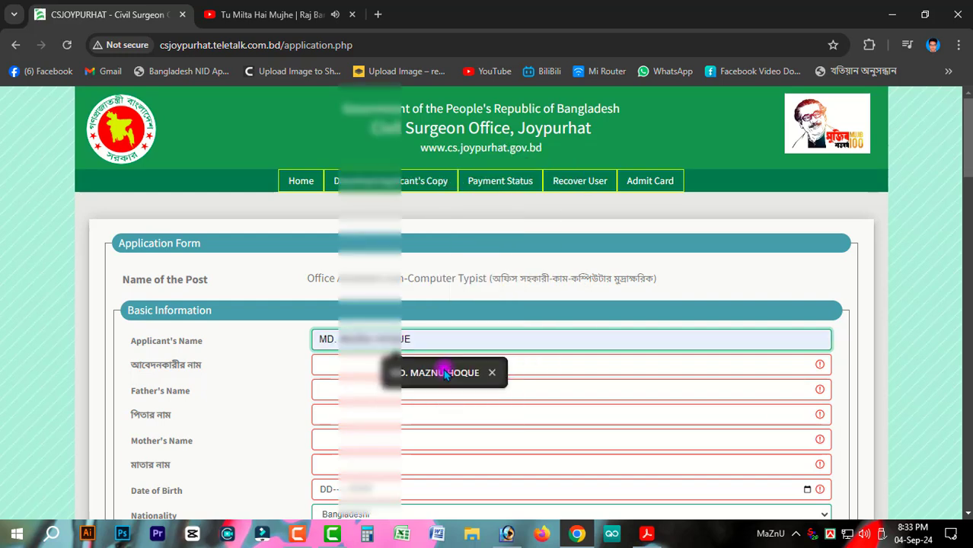
# Step: Fill the applicant's and father's English names, using saved autofill suggestions
pyautogui.click(443, 372)
pyautogui.click(370, 384)
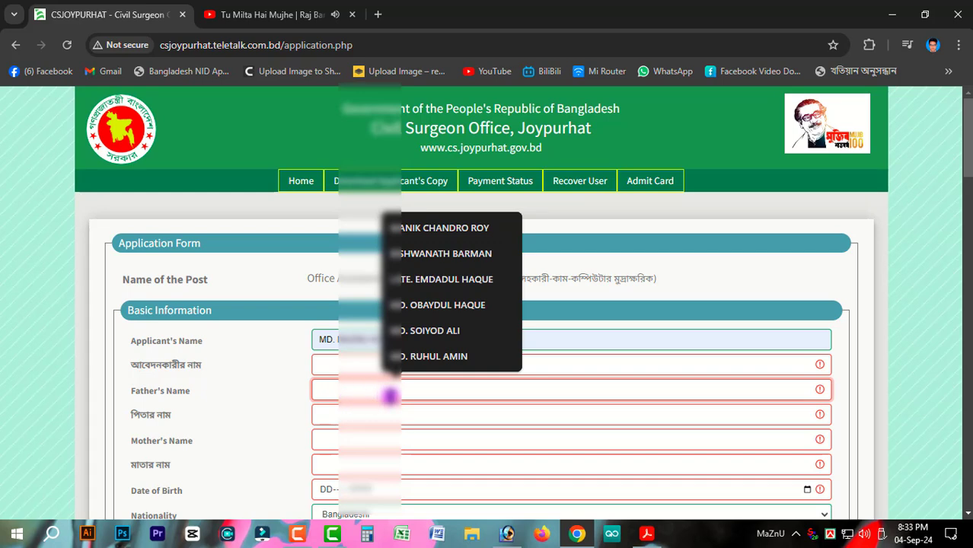
pyautogui.write('MD. ')
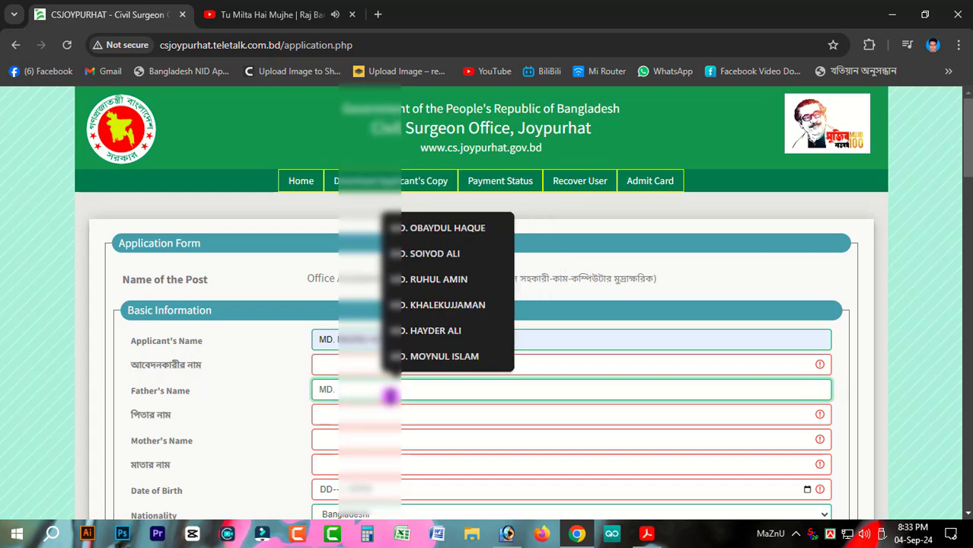
pyautogui.write('NU')
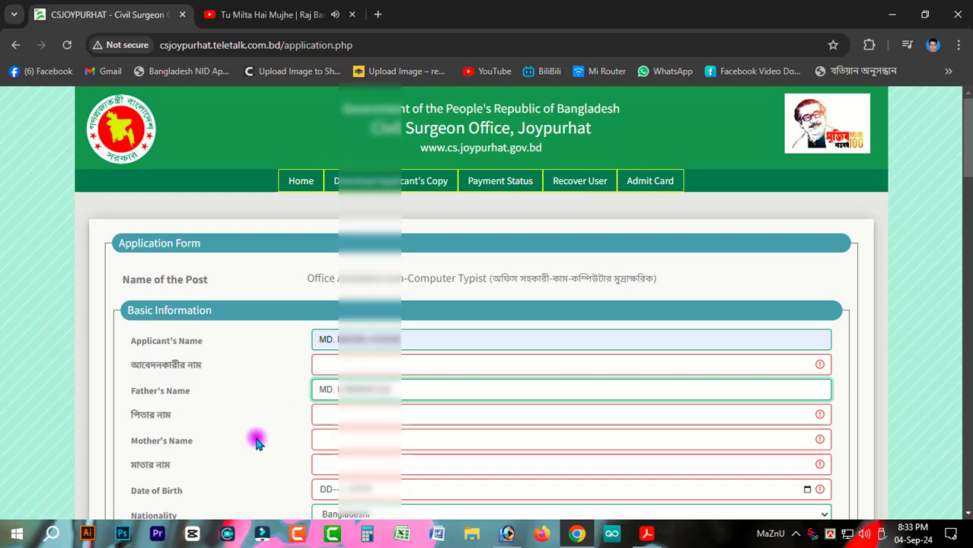
pyautogui.moveTo(141, 440); pyautogui.dragTo(402, 444)
# Step: Enter the mother's name in English, correcting the mistyped letters
pyautogui.click(386, 440)
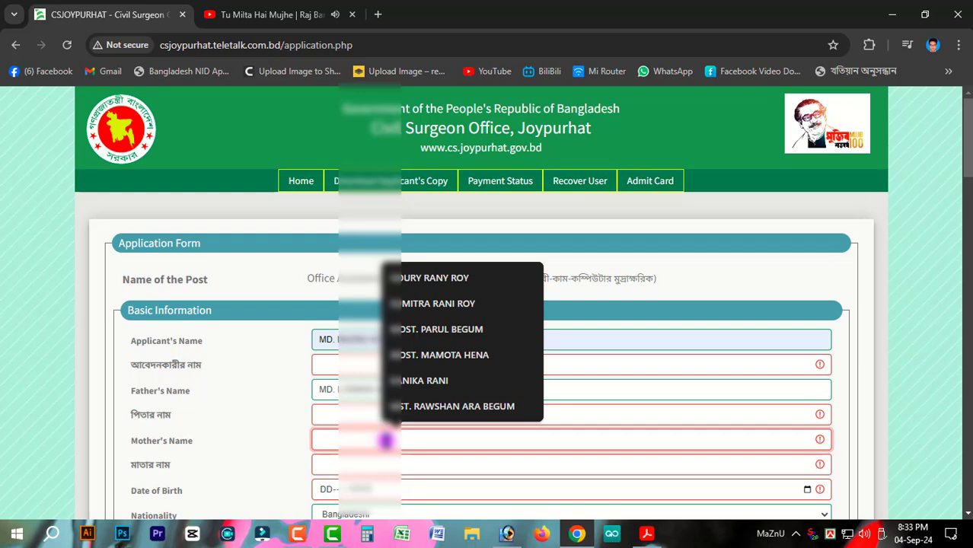
pyautogui.write('MST. J')
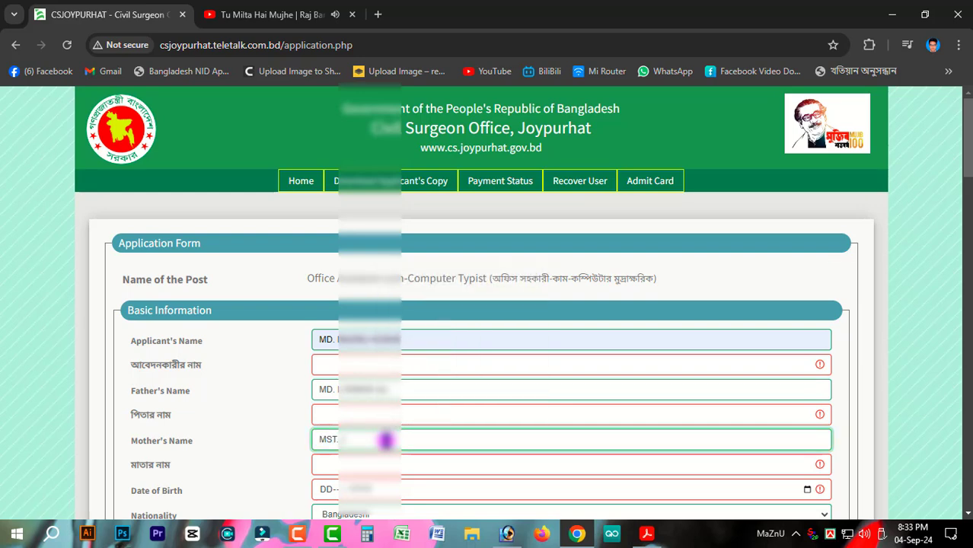
pyautogui.press('BackSpace')
pyautogui.press('BackSpace')
pyautogui.write('MON')
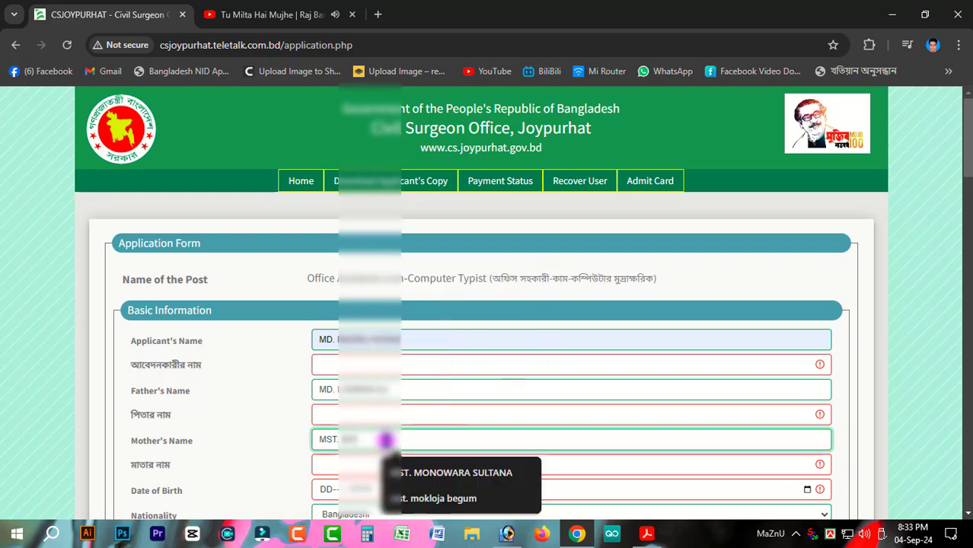
pyautogui.press('BackSpace')
pyautogui.write('NJUA')
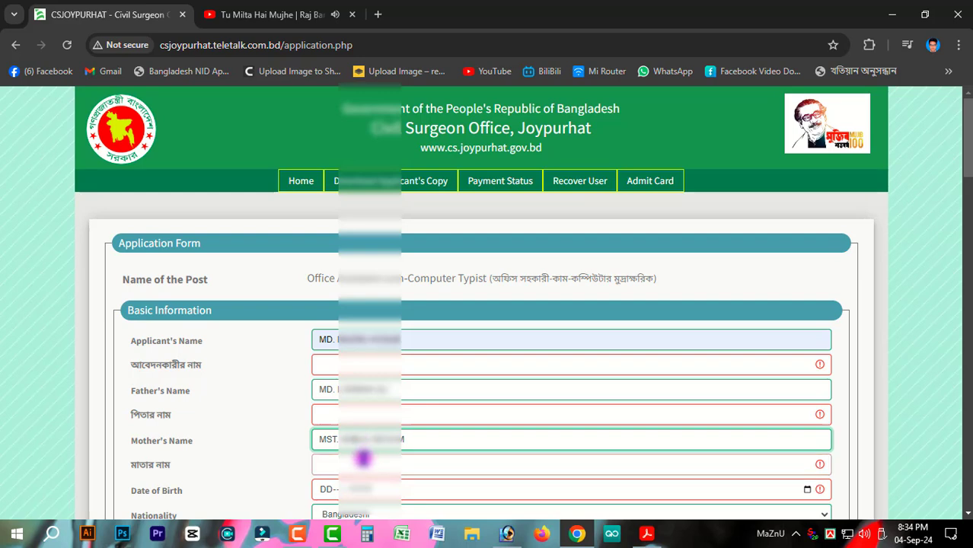
# Step: Type the applicant's and father's names in Bangla in their Bengali fields
pyautogui.scroll(-2, 457, 449)
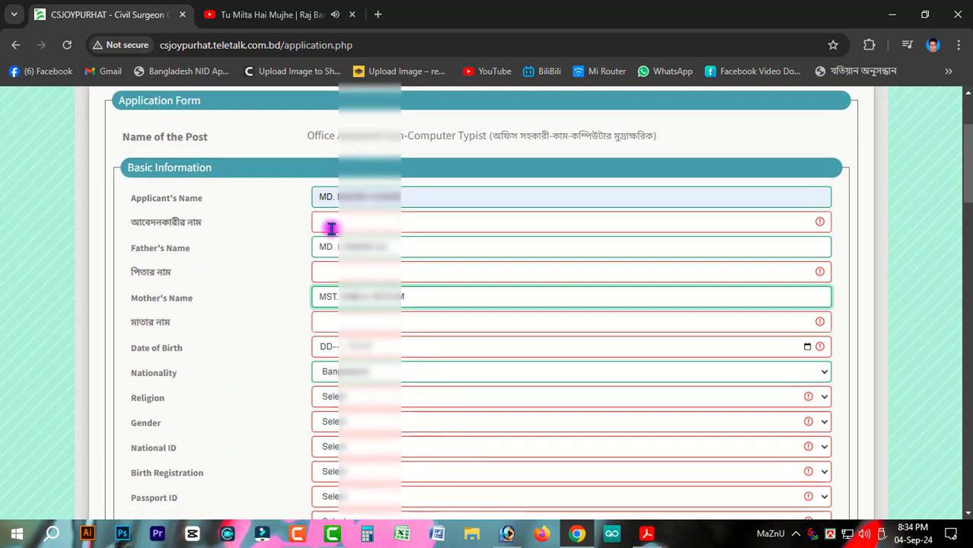
pyautogui.click(363, 224)
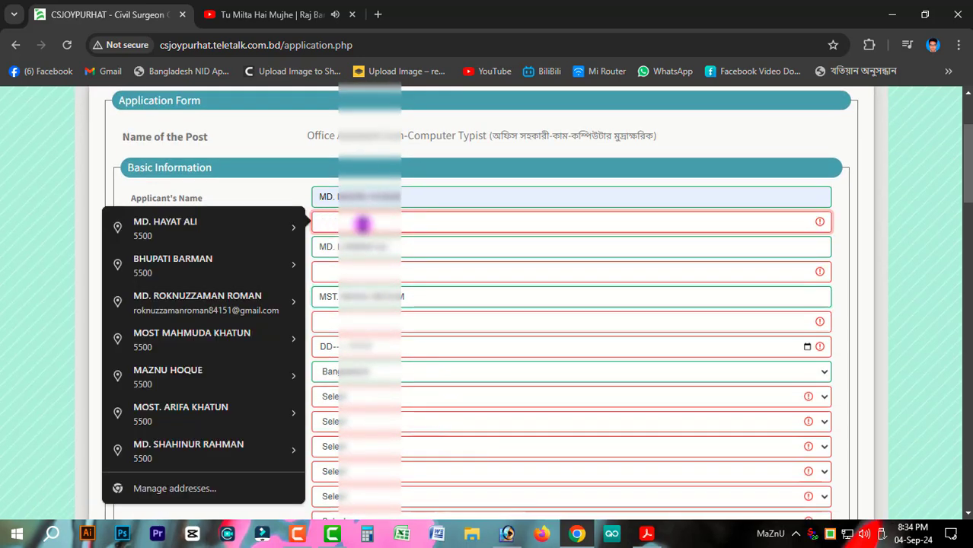
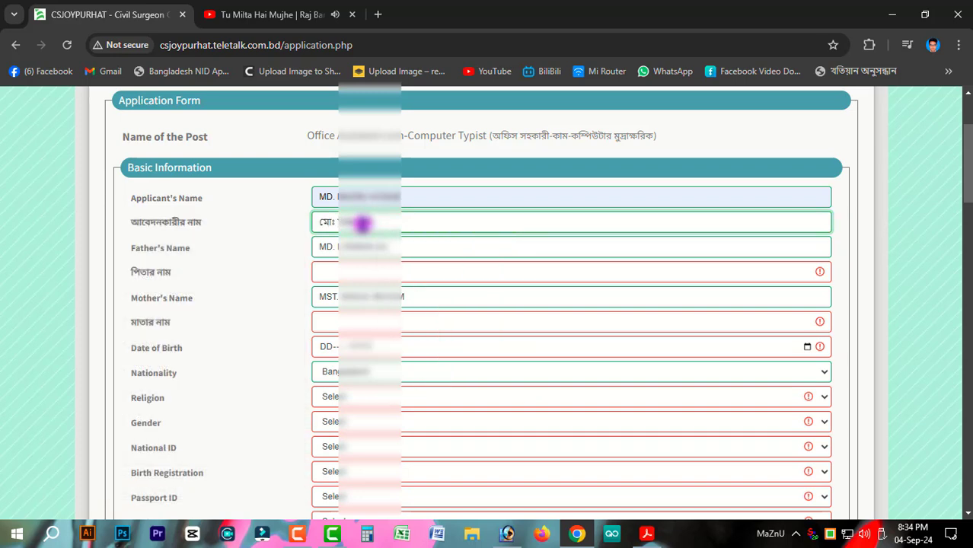
pyautogui.click(341, 272)
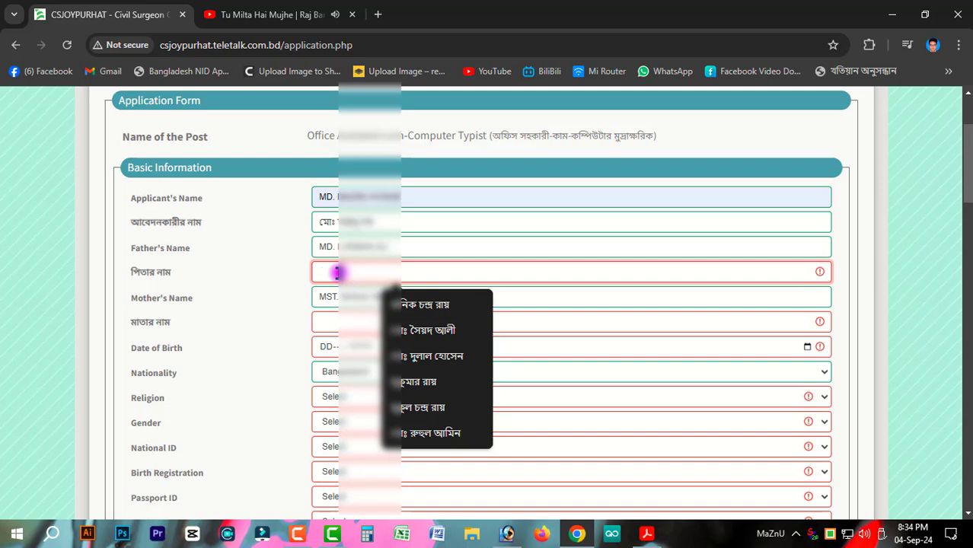
pyautogui.write('মো')
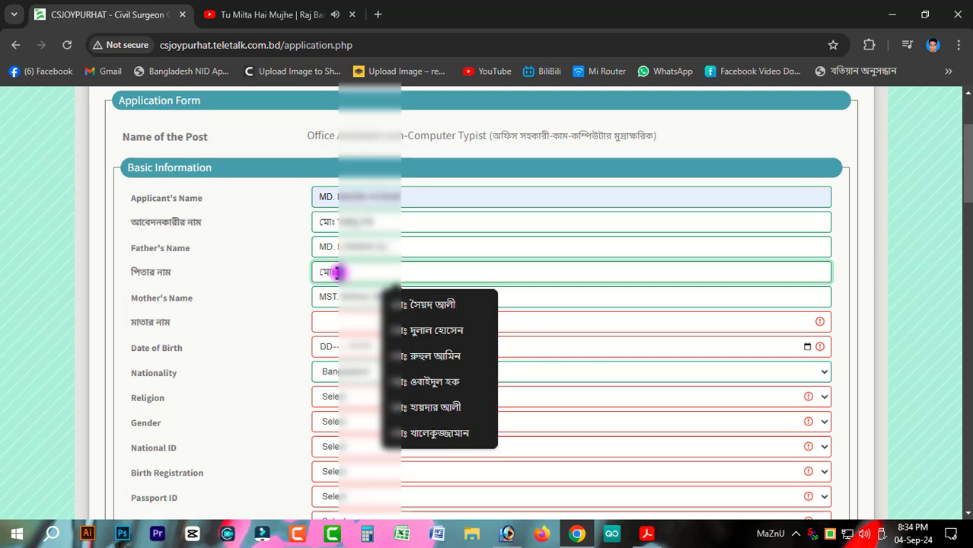
pyautogui.write('ঃ ই')
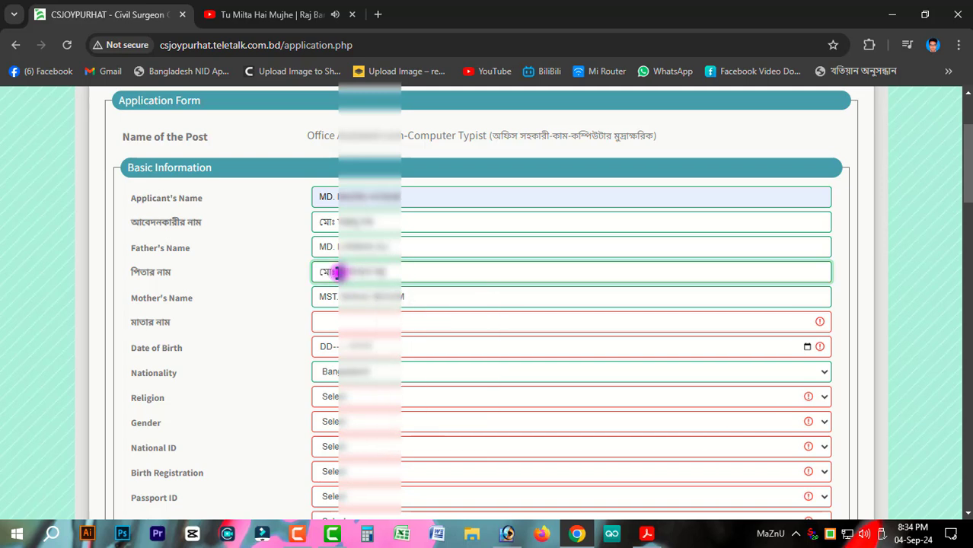
# Step: Enter the mother's name in Bangla, fixing the misspelled characters until correct
pyautogui.click(336, 320)
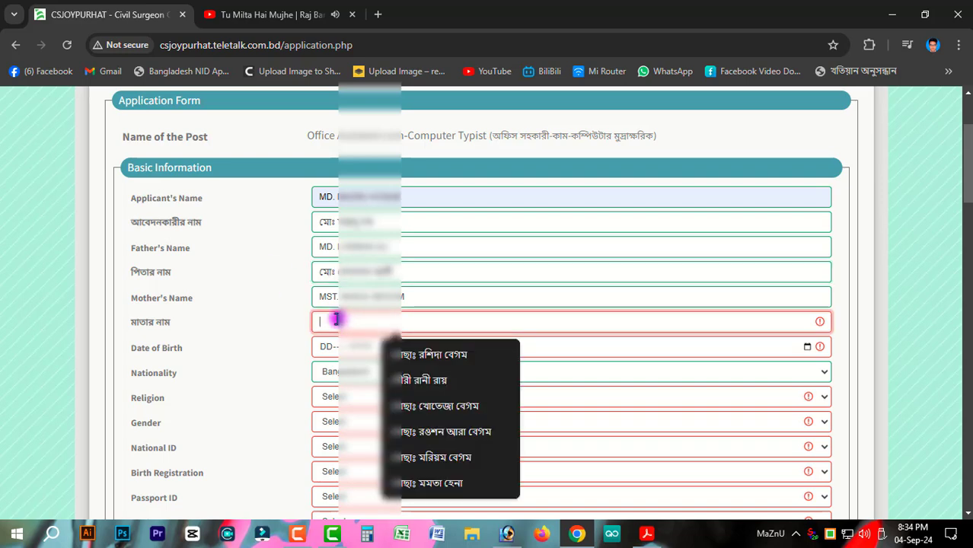
pyautogui.write('মোছ')
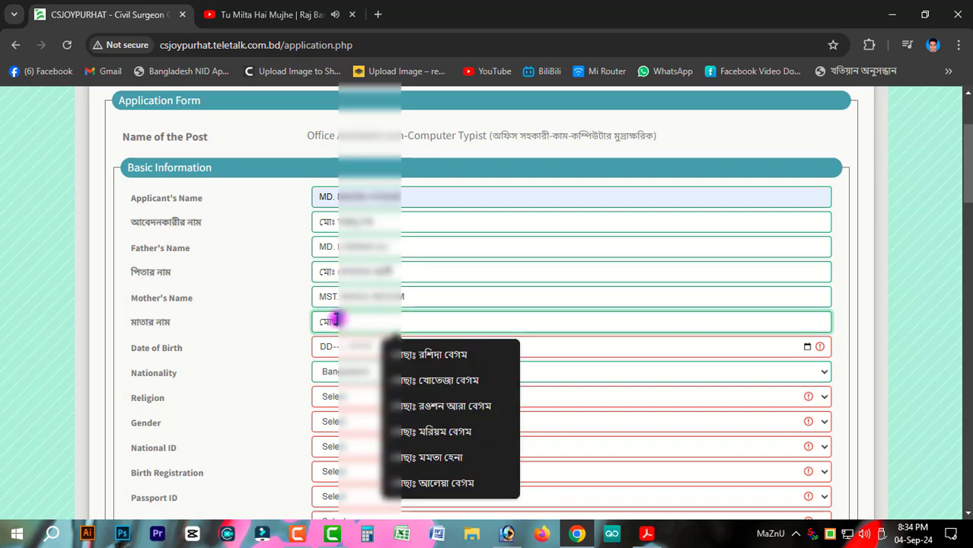
pyautogui.write('াঃ মন')
pyautogui.press('BackSpace')
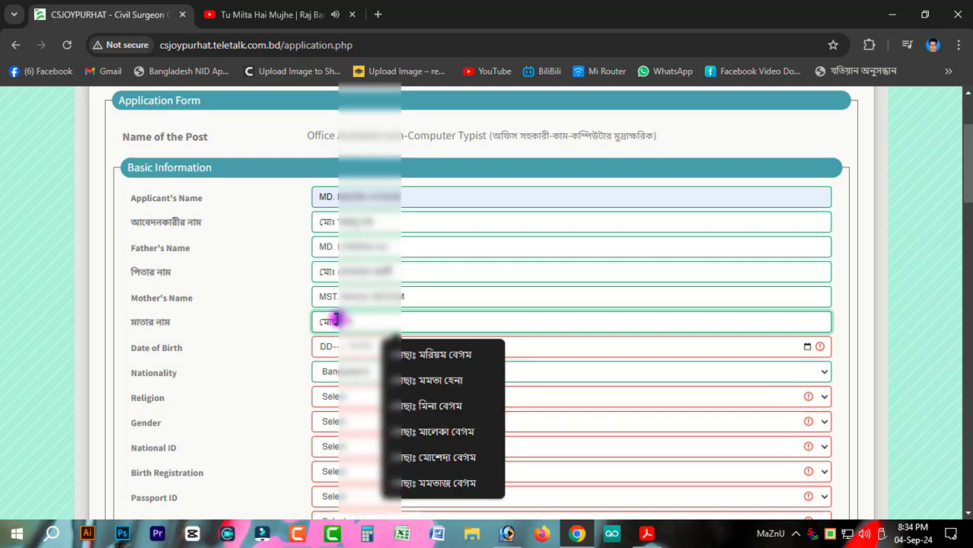
pyautogui.write('ঞ্জু')
pyautogui.press('BackSpace')
pyautogui.press('BackSpace')
pyautogui.press('BackSpace')
pyautogui.press('BackSpace')
pyautogui.press('BackSpace')
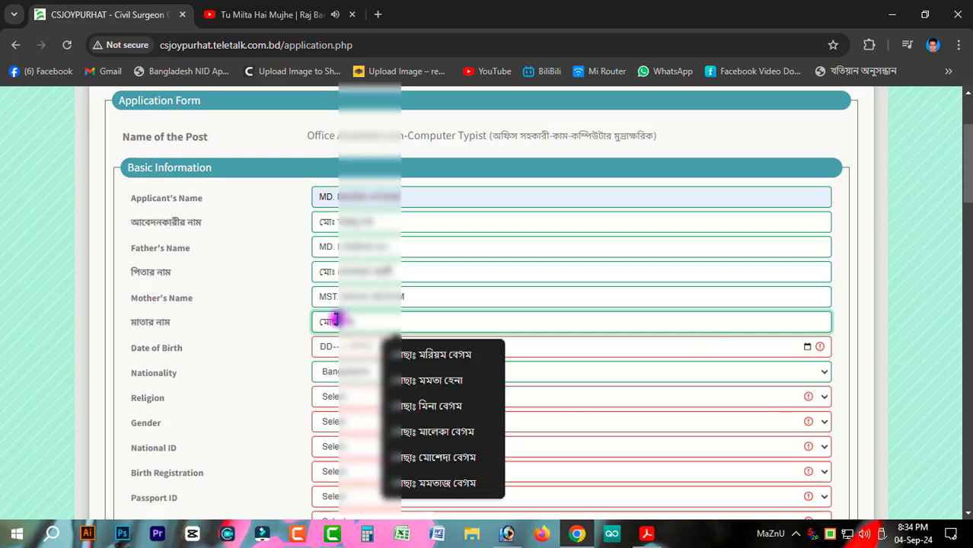
pyautogui.write('নজু')
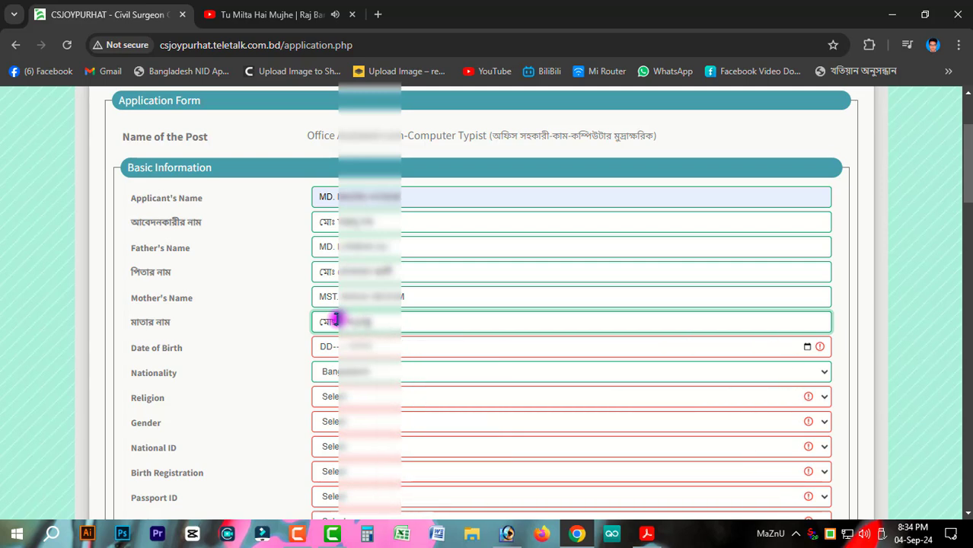
pyautogui.press('BackSpace')
pyautogui.press('BackSpace')
pyautogui.press('BackSpace')
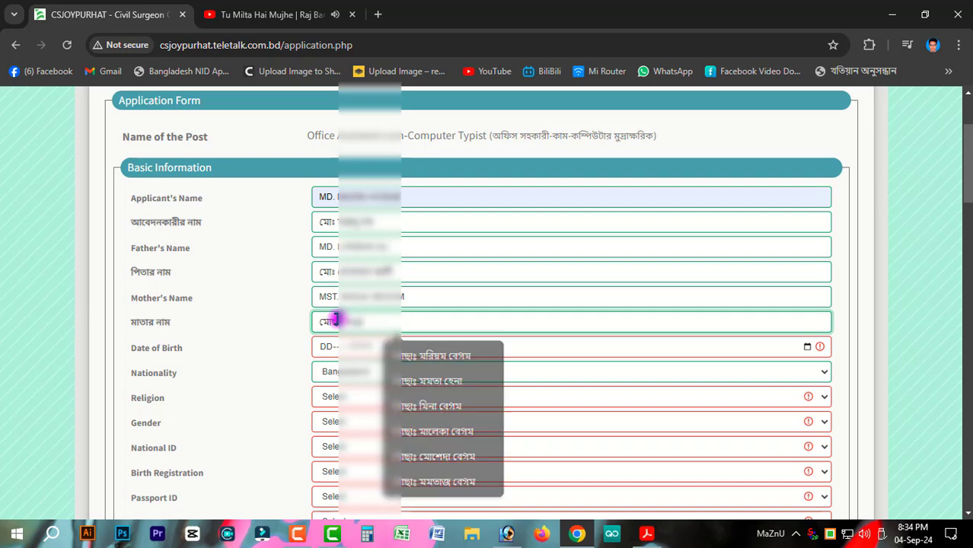
pyautogui.write('ম')
pyautogui.press('BackSpace')
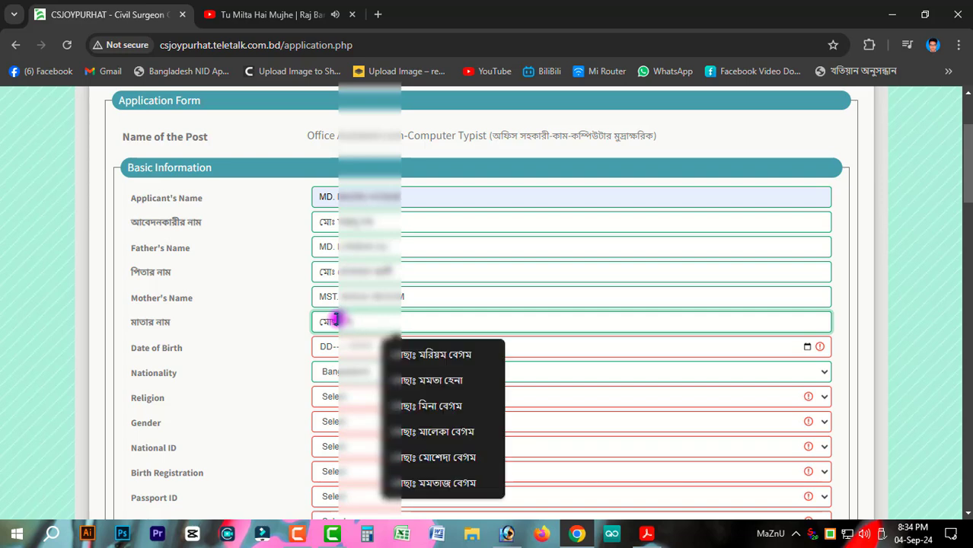
pyautogui.write('নজ')
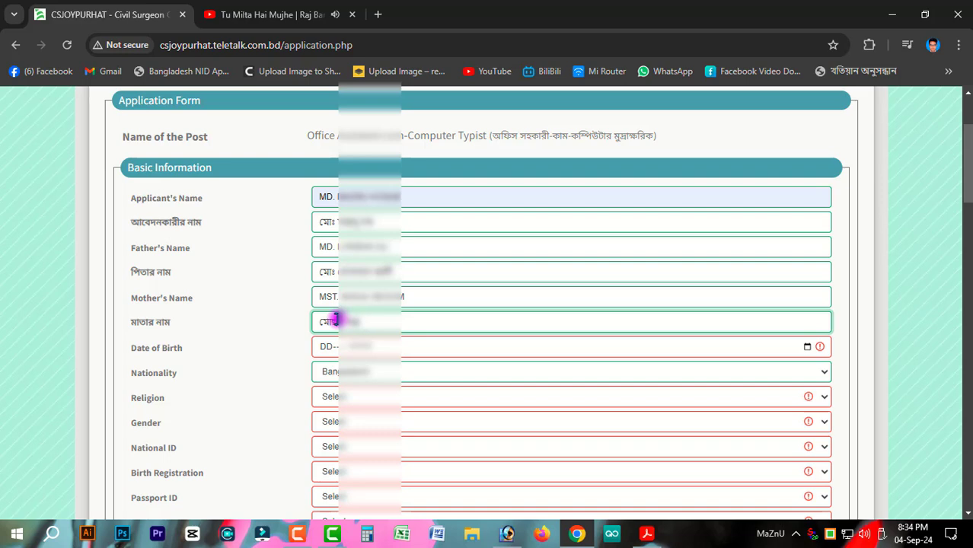
pyautogui.press('BackSpace')
pyautogui.write('মঞ্জু')
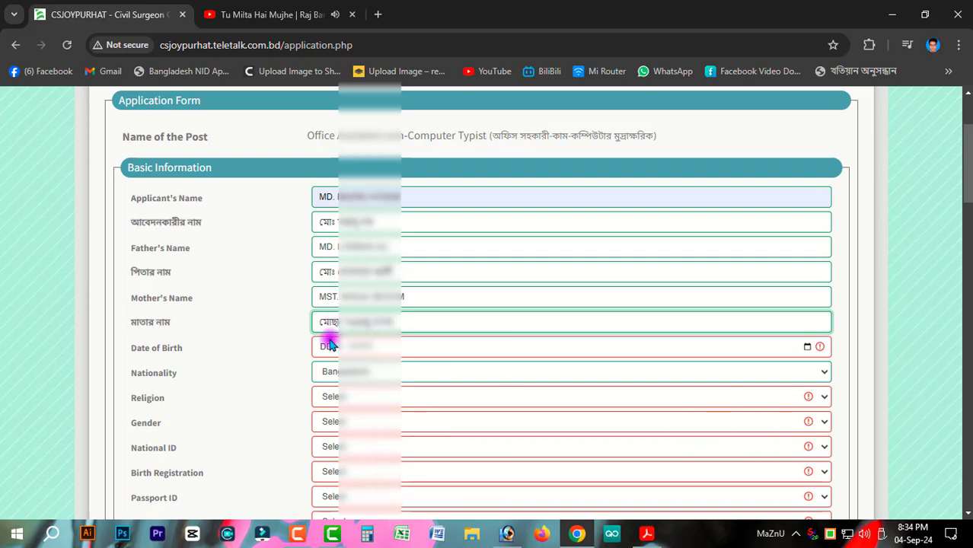
# Step: Fill the date of birth, religion Islam, gender Male, and National ID Yes with its number
pyautogui.click(330, 345)
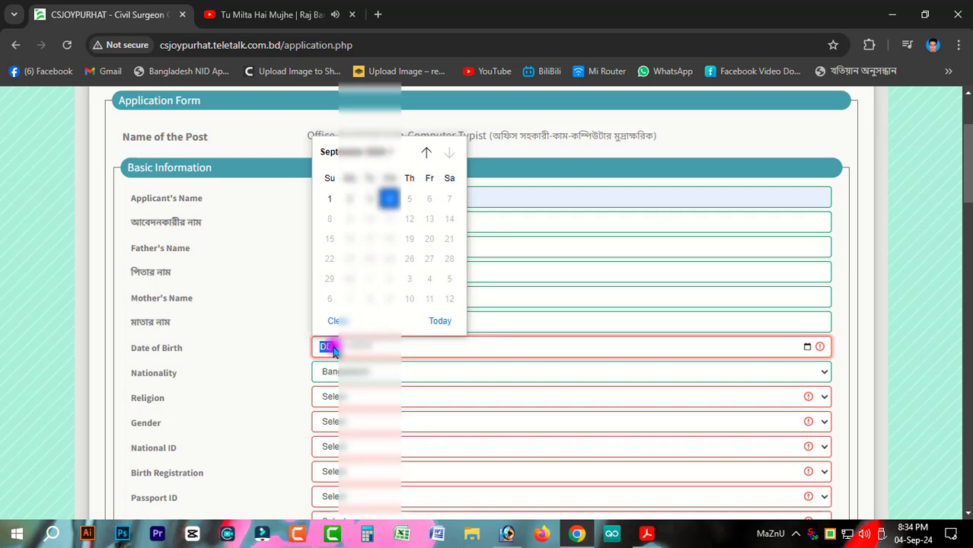
pyautogui.click(386, 359)
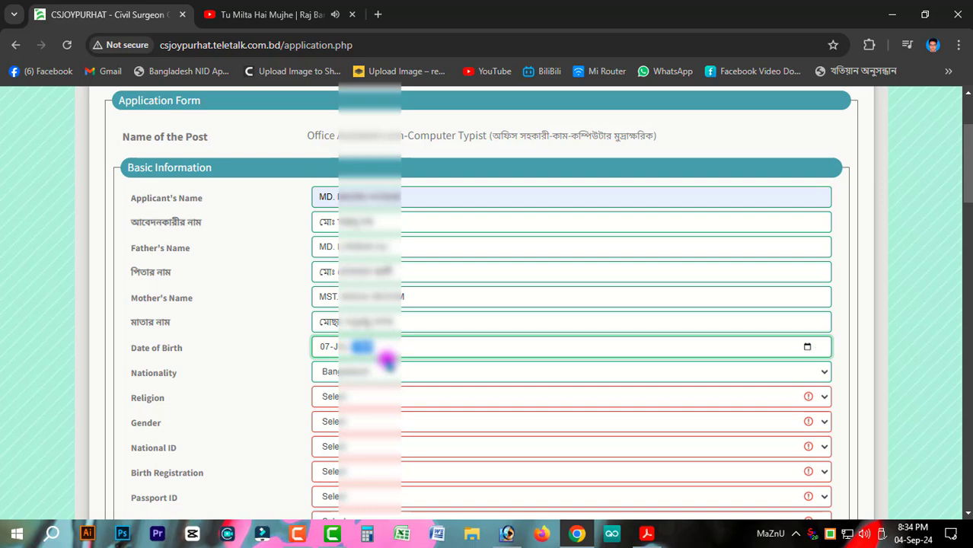
pyautogui.scroll(-2, 289, 376)
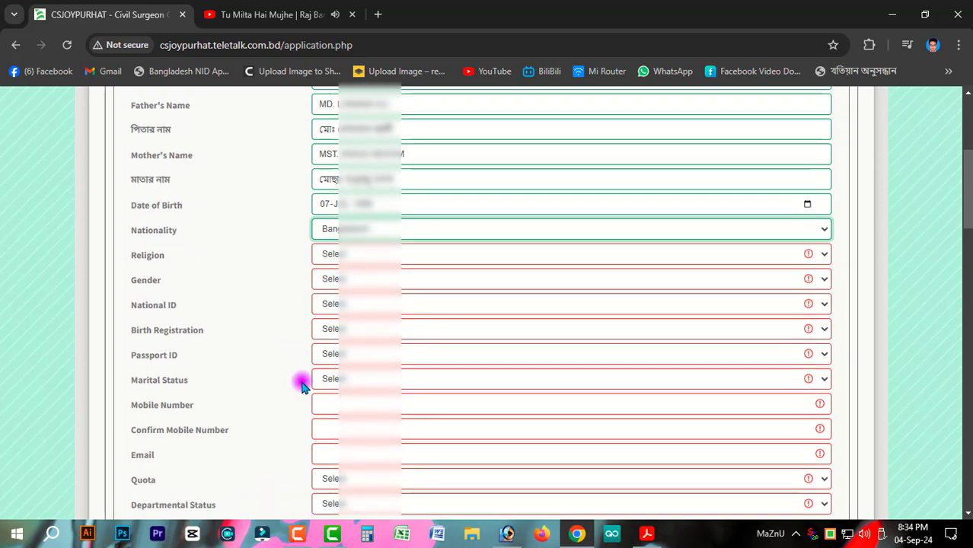
pyautogui.click(314, 257)
pyautogui.click(332, 291)
pyautogui.click(313, 280)
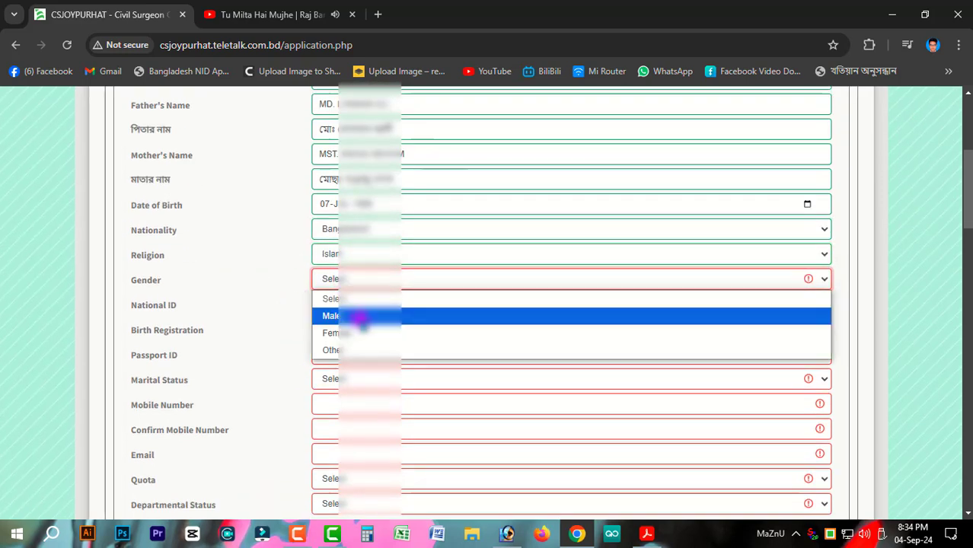
pyautogui.click(358, 313)
pyautogui.click(358, 309)
pyautogui.click(347, 339)
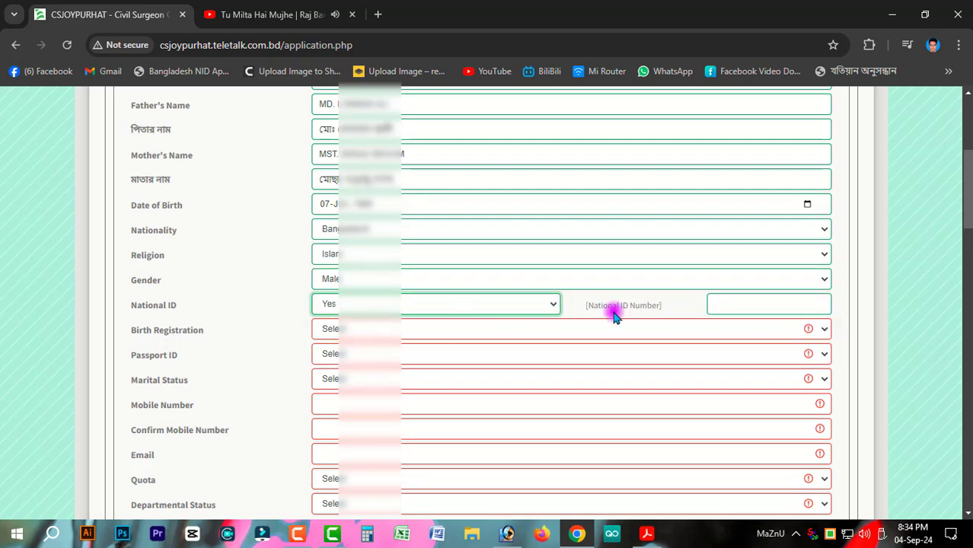
pyautogui.click(735, 302)
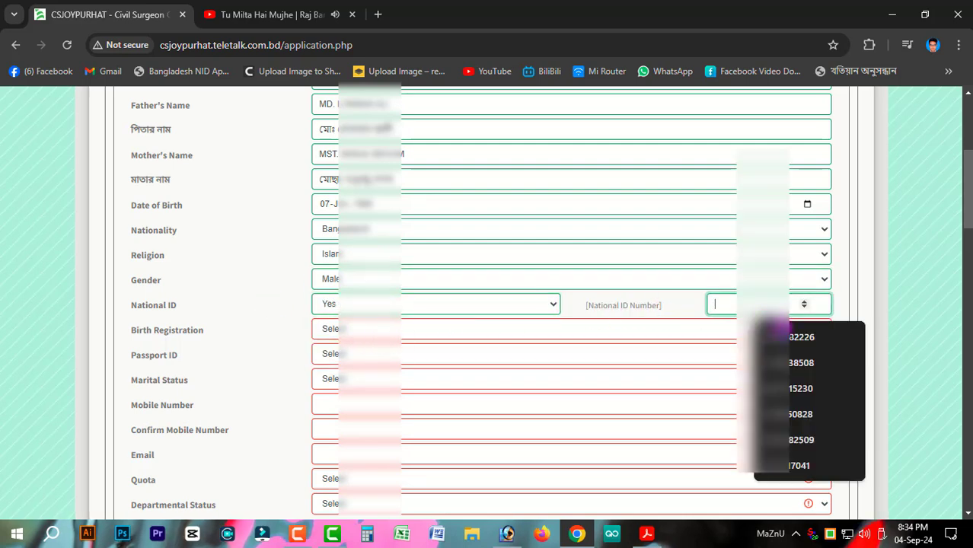
pyautogui.click(797, 363)
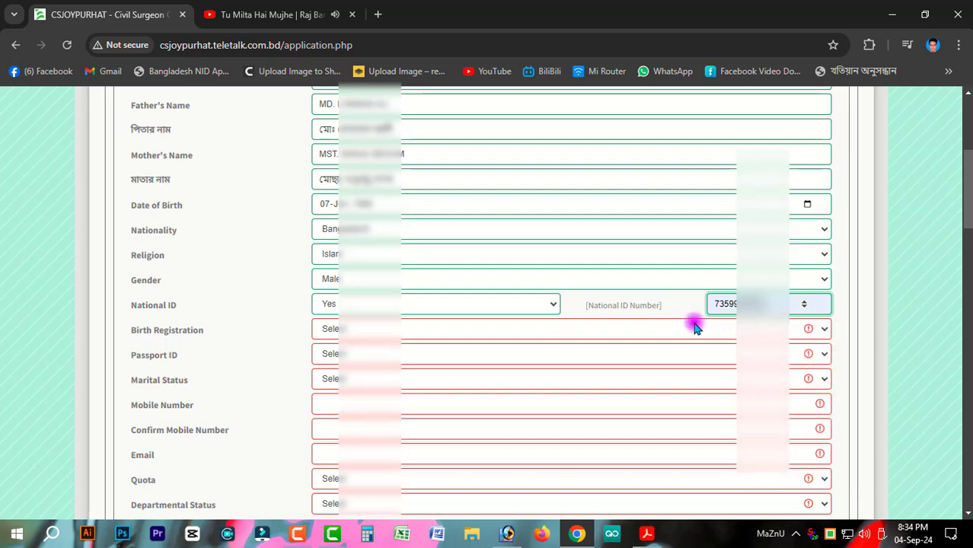
# Step: Answer No for birth registration and passport, and set marital status to Single
pyautogui.click(426, 335)
pyautogui.press('Down')
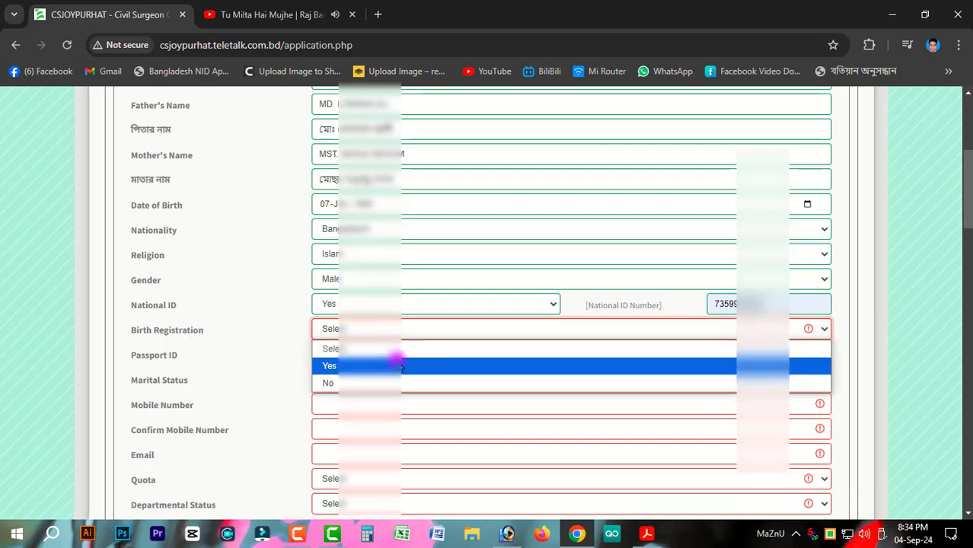
pyautogui.click(331, 383)
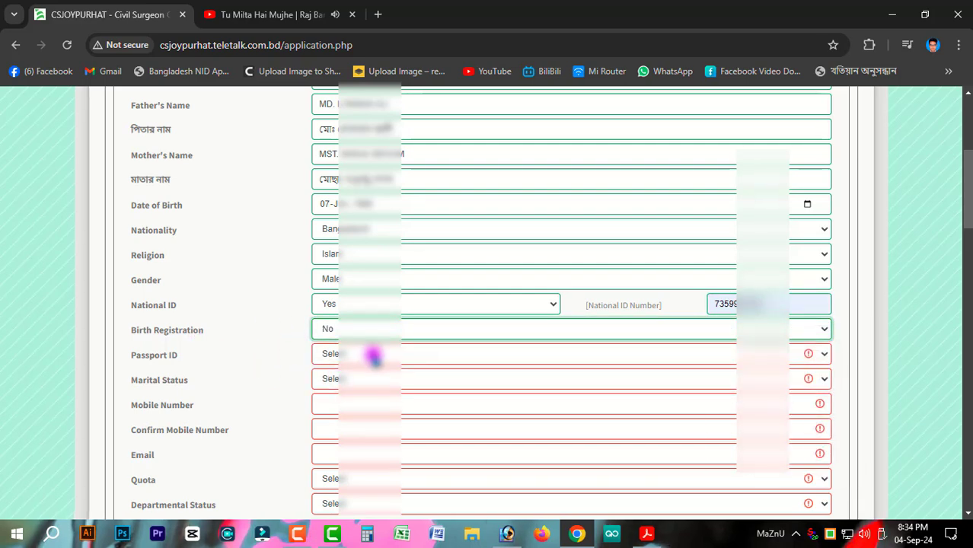
pyautogui.click(374, 354)
pyautogui.click(338, 407)
pyautogui.scroll(-2, 369, 391)
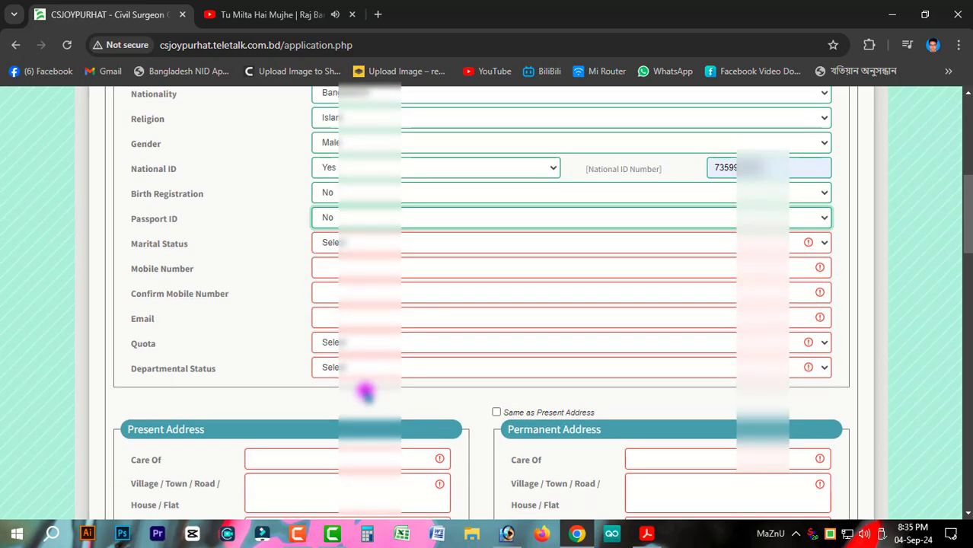
pyautogui.click(348, 232)
pyautogui.click(385, 291)
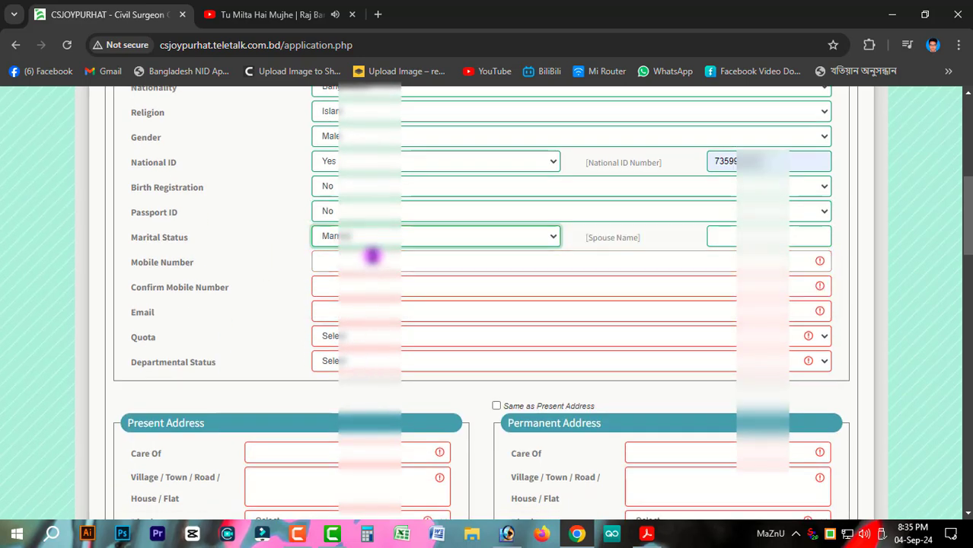
pyautogui.click(423, 237)
pyautogui.click(388, 272)
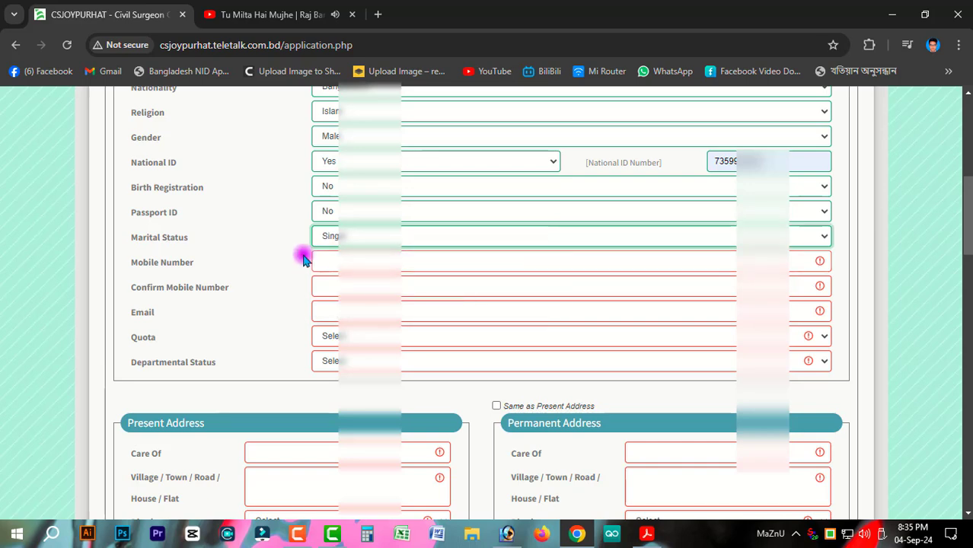
# Step: Enter the mobile number and begin filling its confirmation field
pyautogui.click(371, 261)
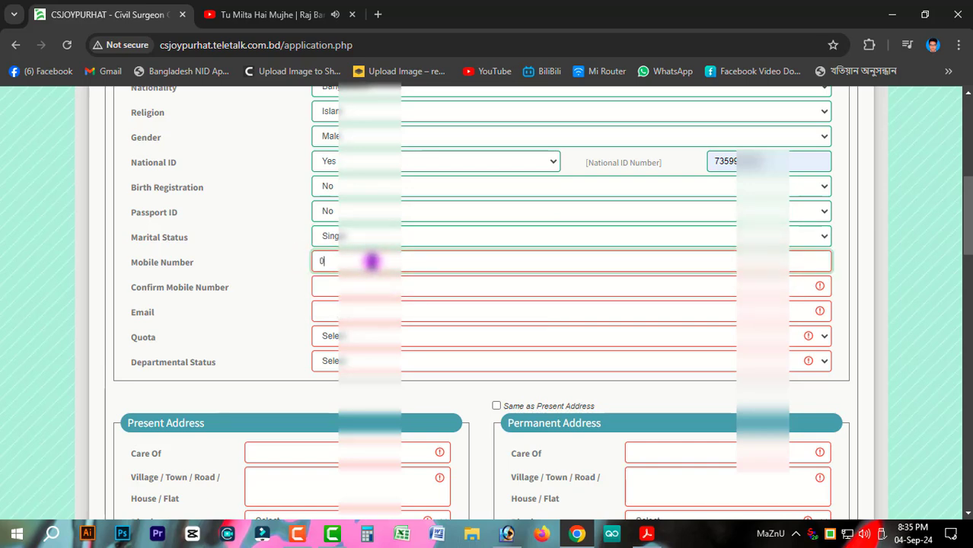
pyautogui.write('0175')
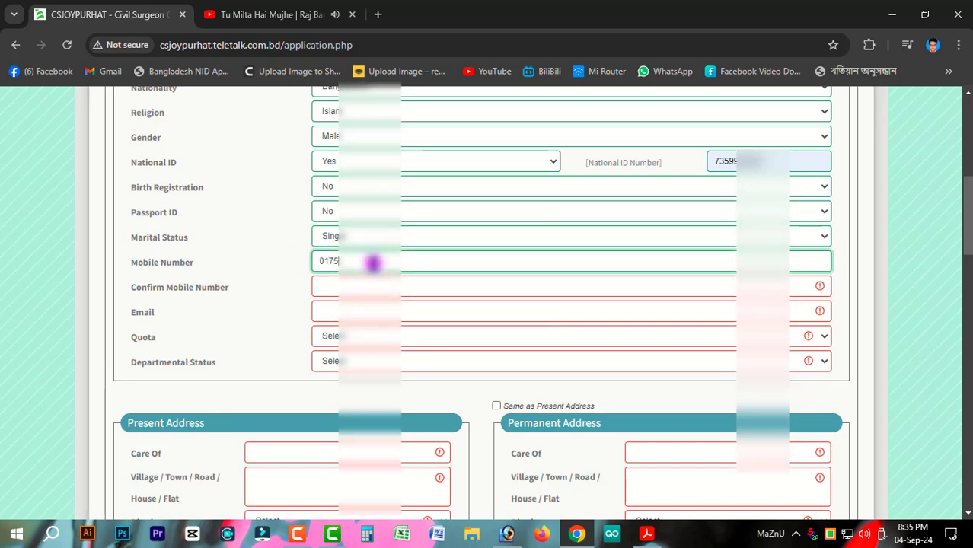
pyautogui.write('00')
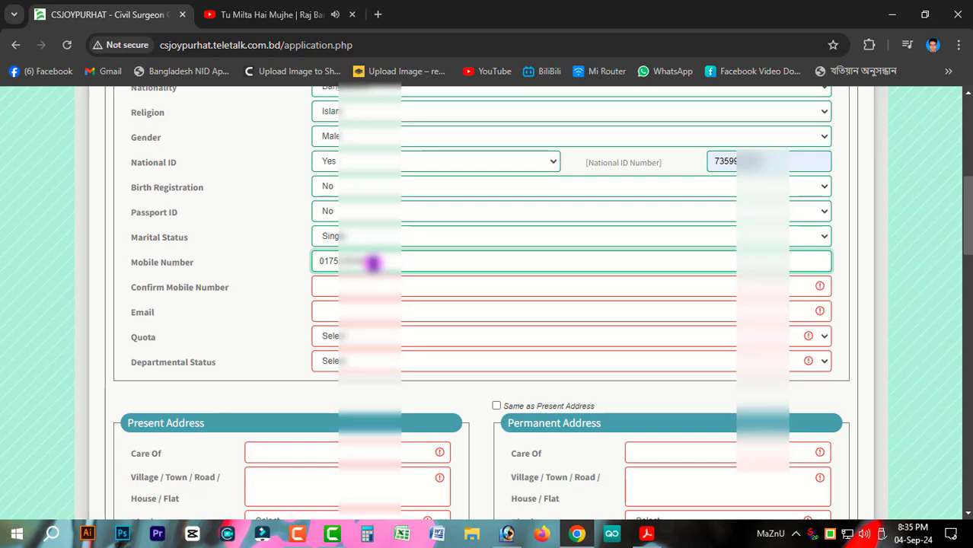
pyautogui.click(358, 286)
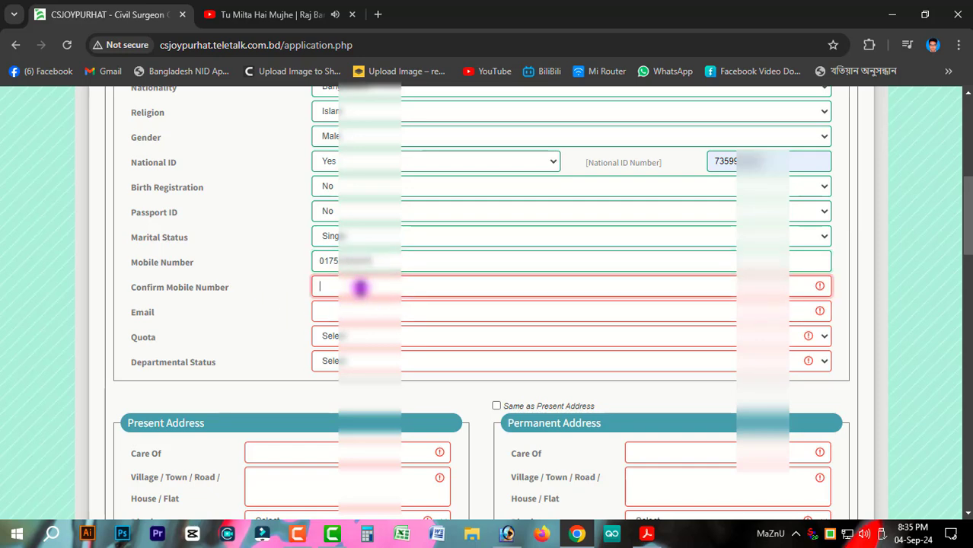
pyautogui.moveTo(390, 263); pyautogui.dragTo(320, 266)
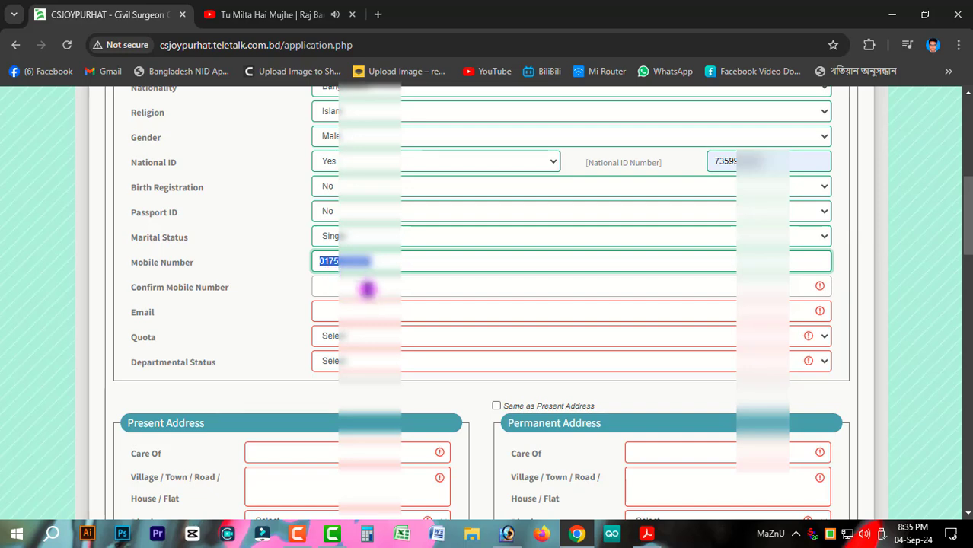
pyautogui.click(366, 286)
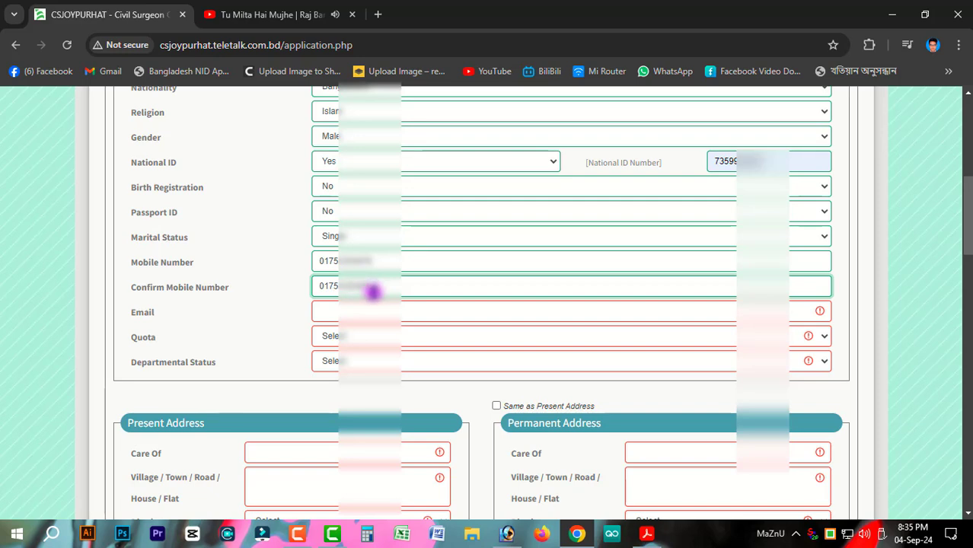
# Step: Pick the saved e-mail address and choose None for both Quota and Departmental Status
pyautogui.click(374, 311)
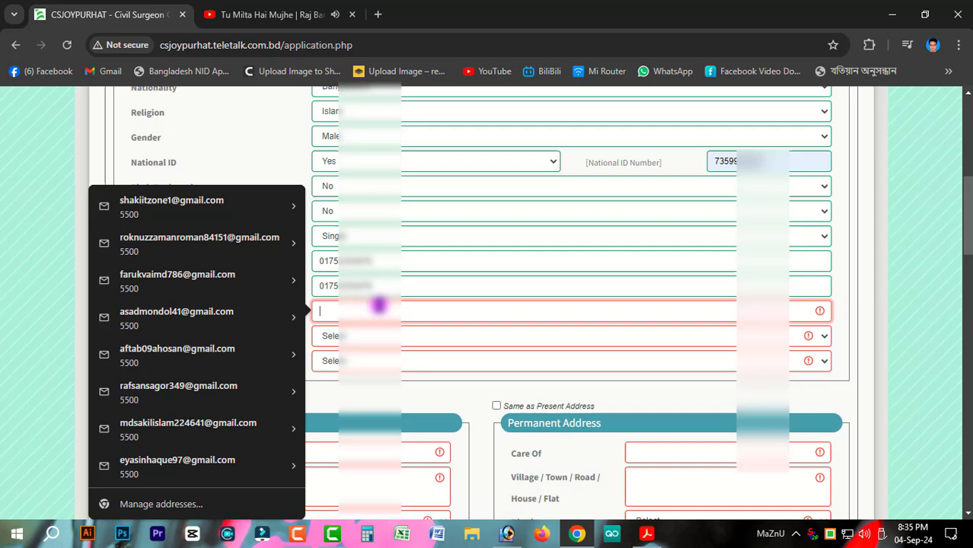
pyautogui.click(153, 200)
pyautogui.click(363, 336)
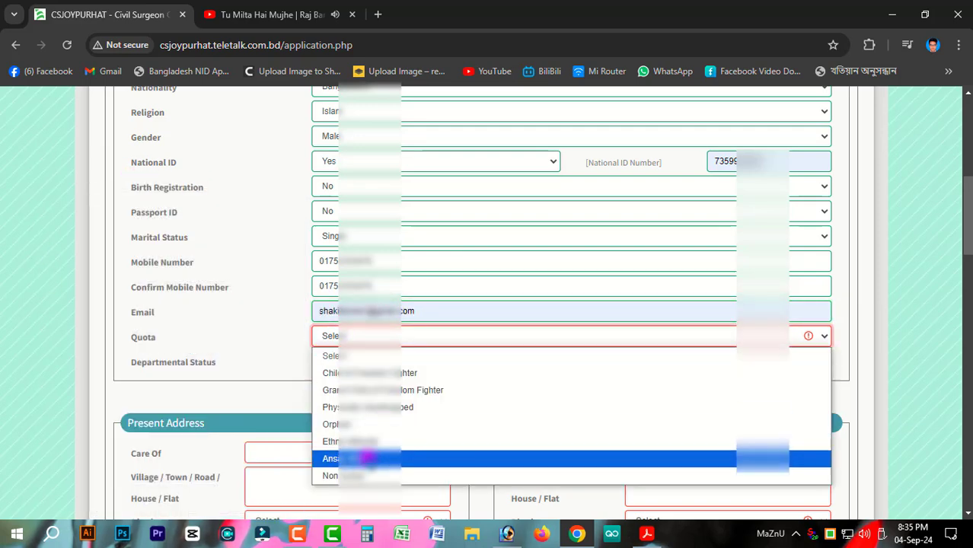
pyautogui.click(349, 475)
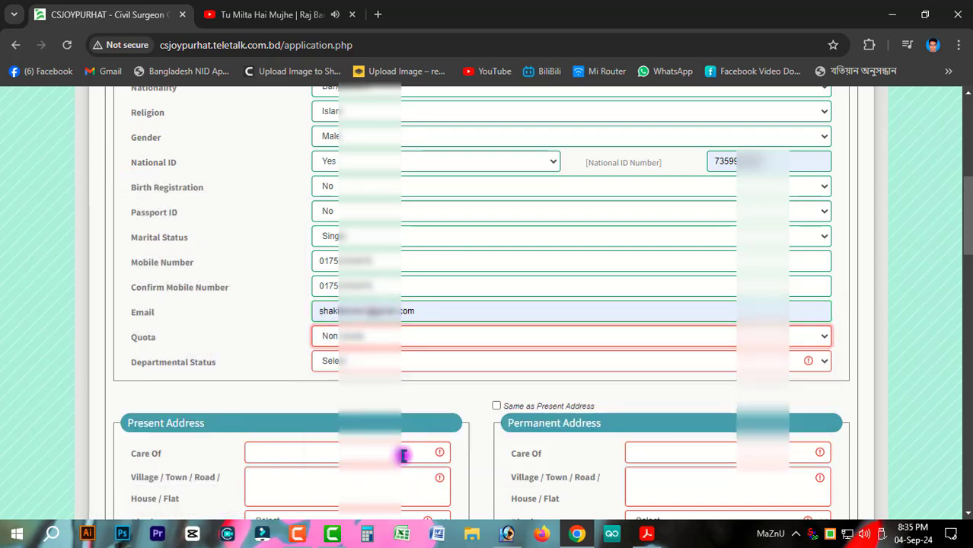
pyautogui.click(352, 360)
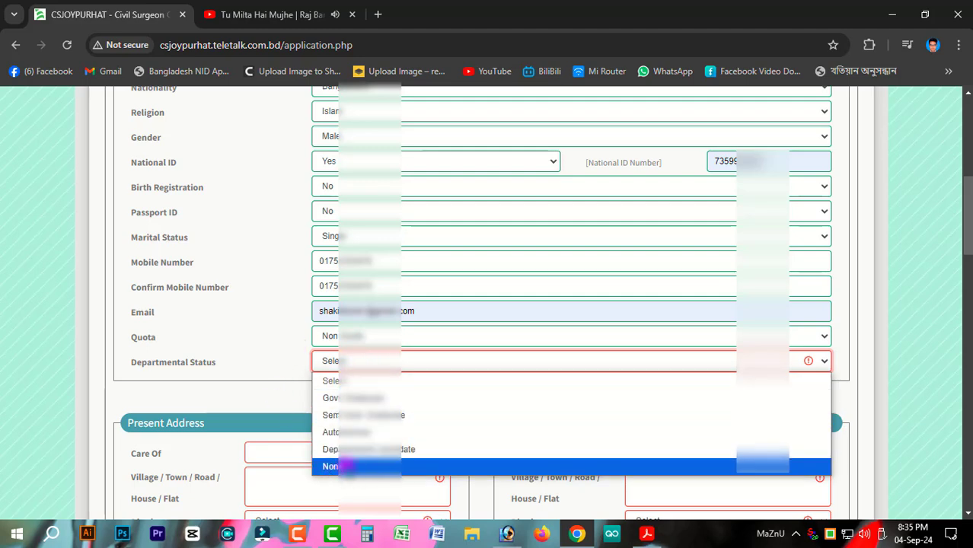
pyautogui.click(339, 466)
pyautogui.click(369, 338)
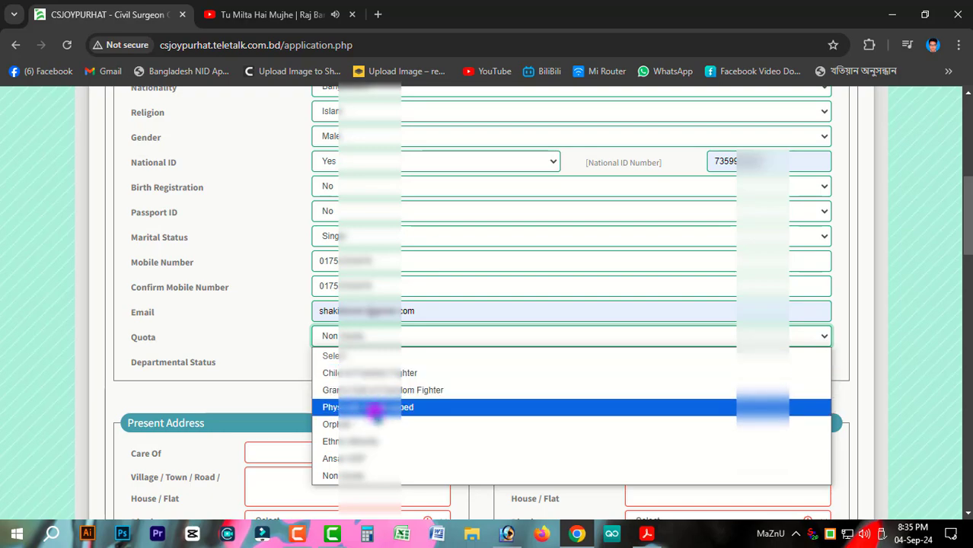
pyautogui.click(360, 476)
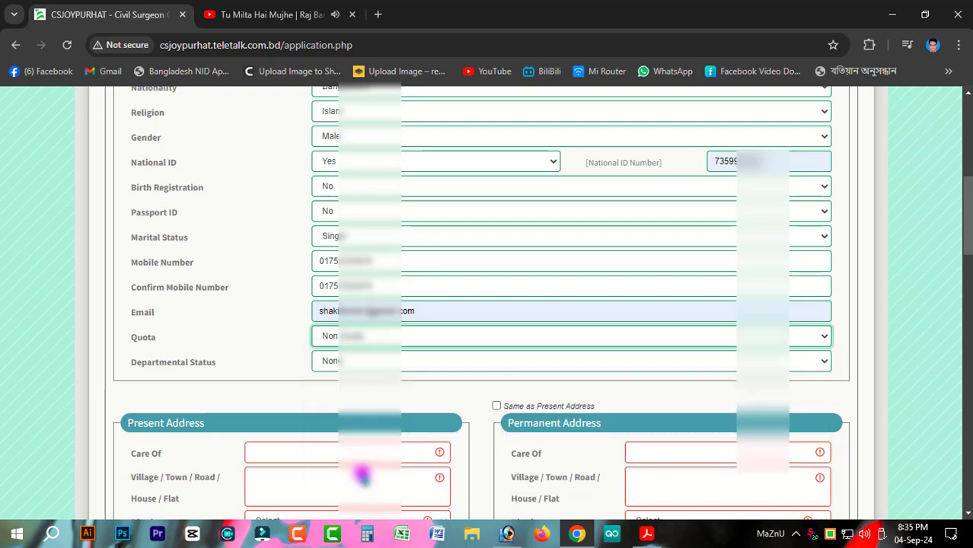
pyautogui.scroll(-2, 359, 393)
pyautogui.scroll(7, 391, 395)
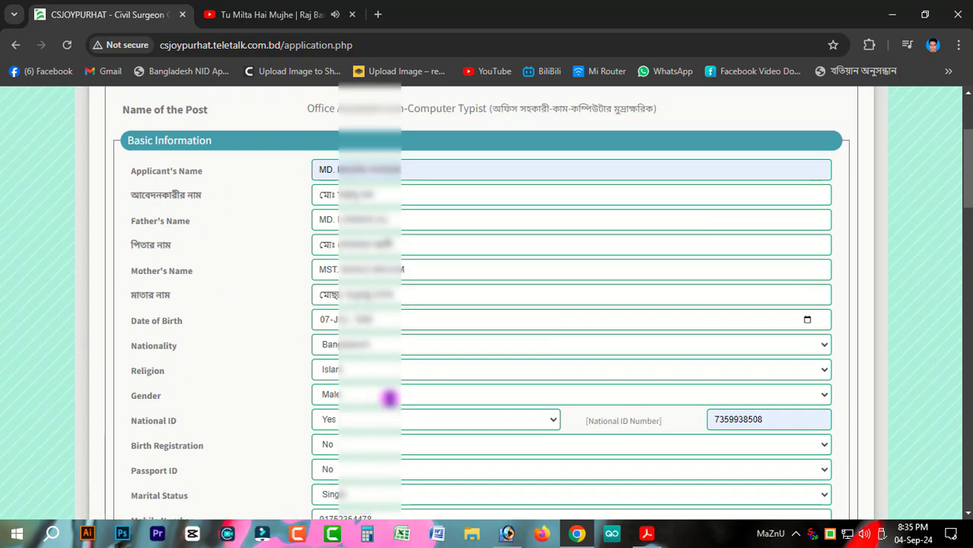
pyautogui.scroll(-2, 397, 378)
pyautogui.moveTo(390, 245); pyautogui.dragTo(318, 256)
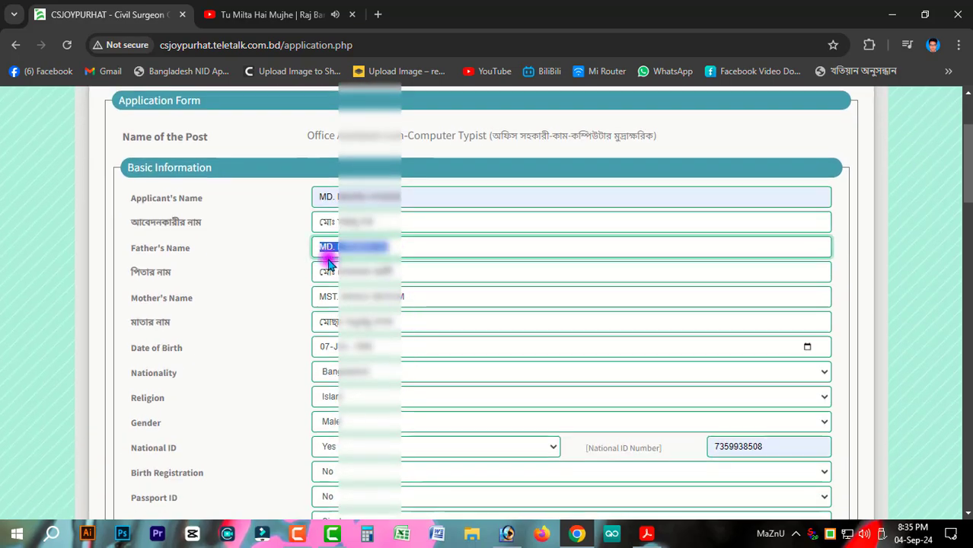
pyautogui.scroll(-6, 406, 303)
# Step: Paste the present address care-of name and start the village/road entry
pyautogui.click(310, 311)
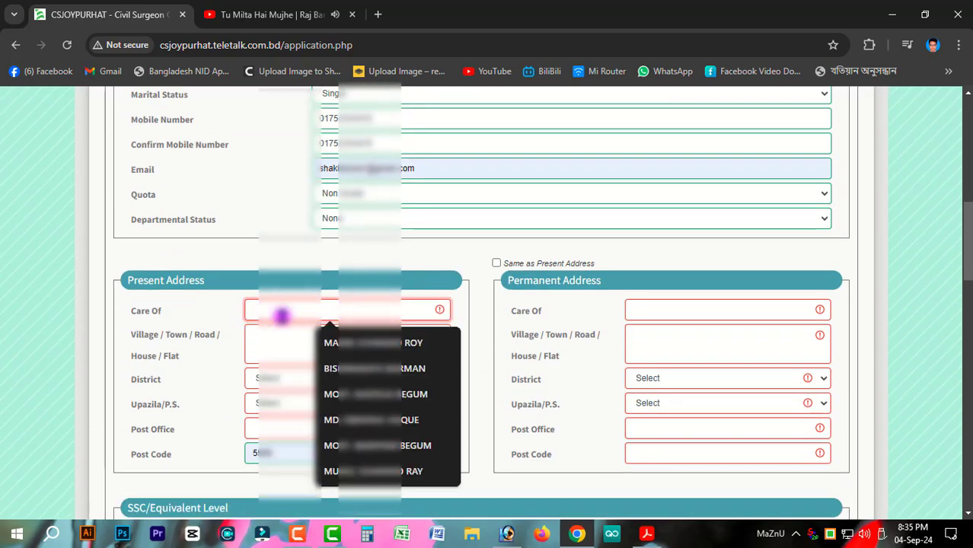
pyautogui.hotkey('ctrl', 'v')
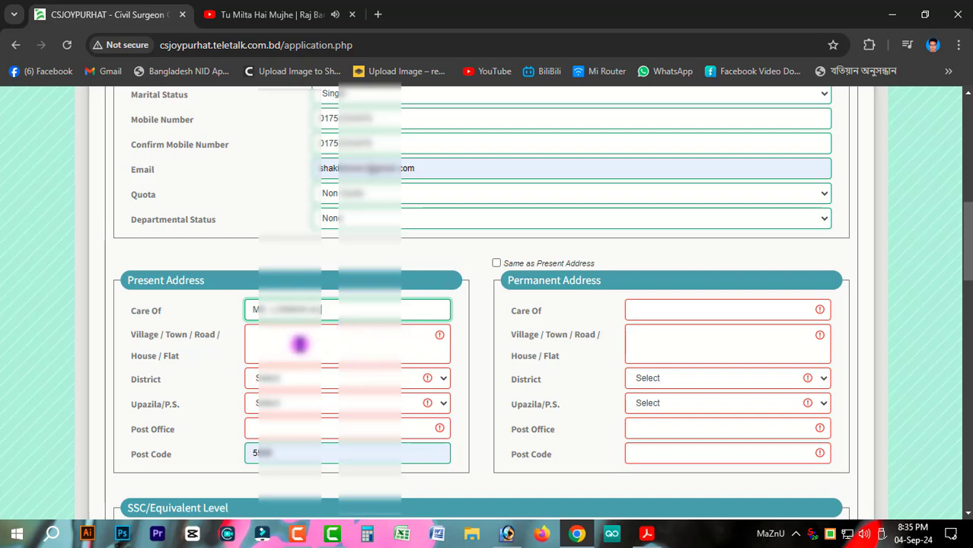
pyautogui.click(266, 340)
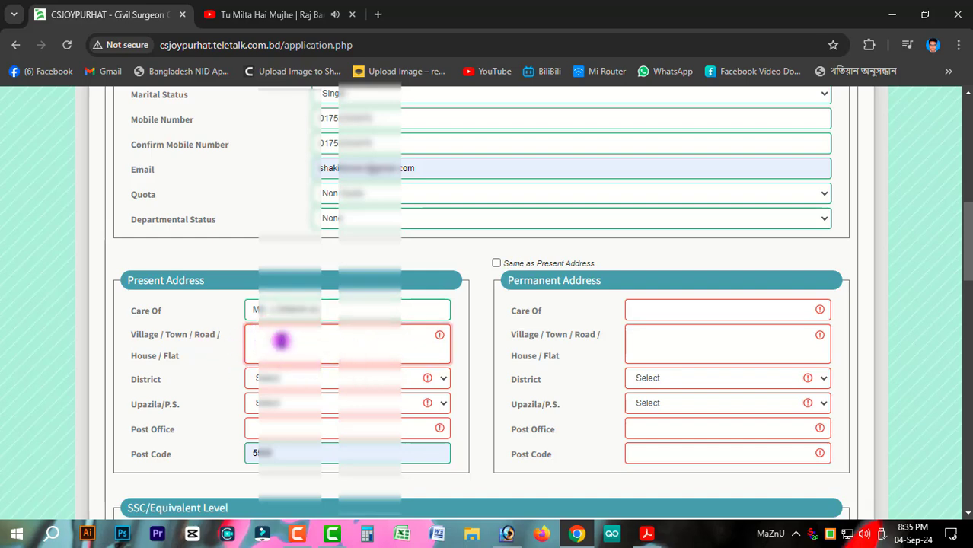
pyautogui.write('জ')
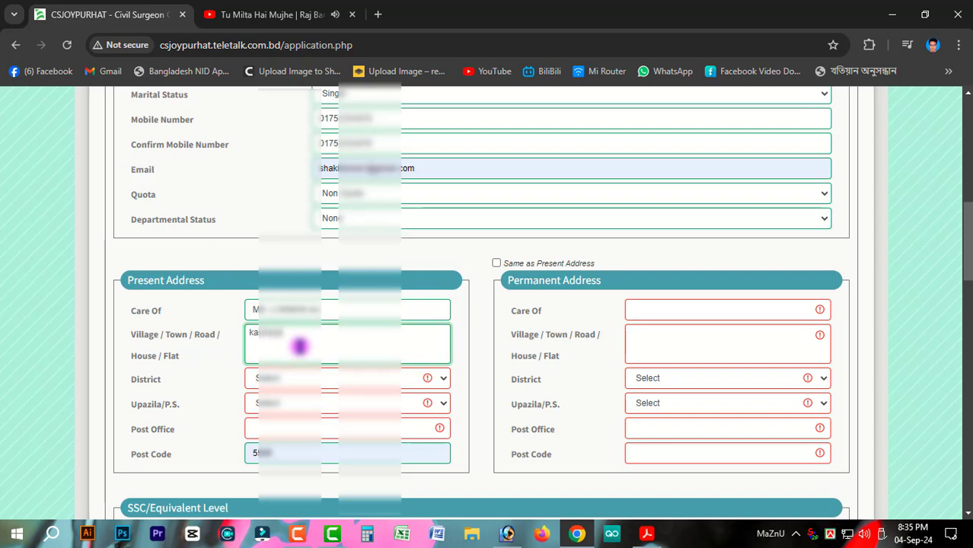
# Step: Choose district, upazila and post office VHOLAR CHOWRA, then tick Same as Present Address
pyautogui.click(326, 380)
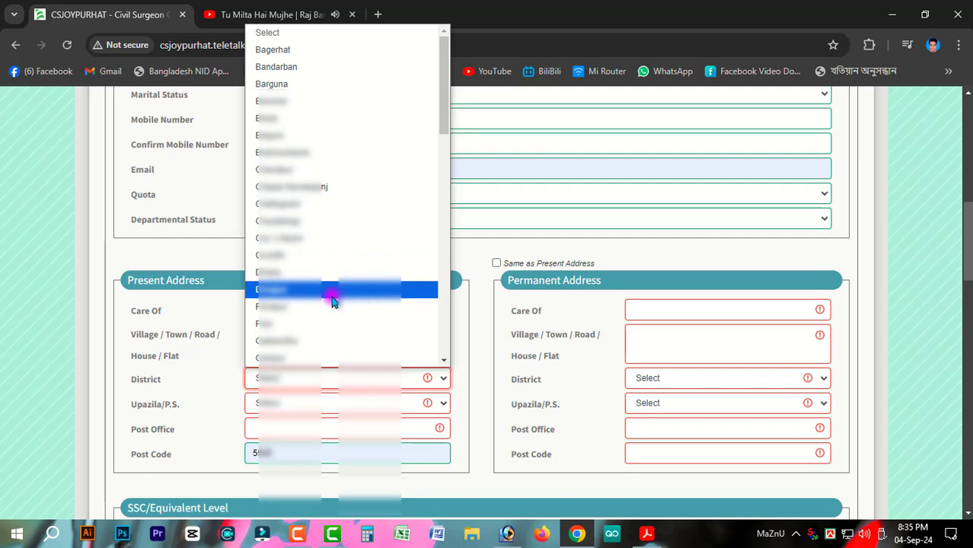
pyautogui.press('j')
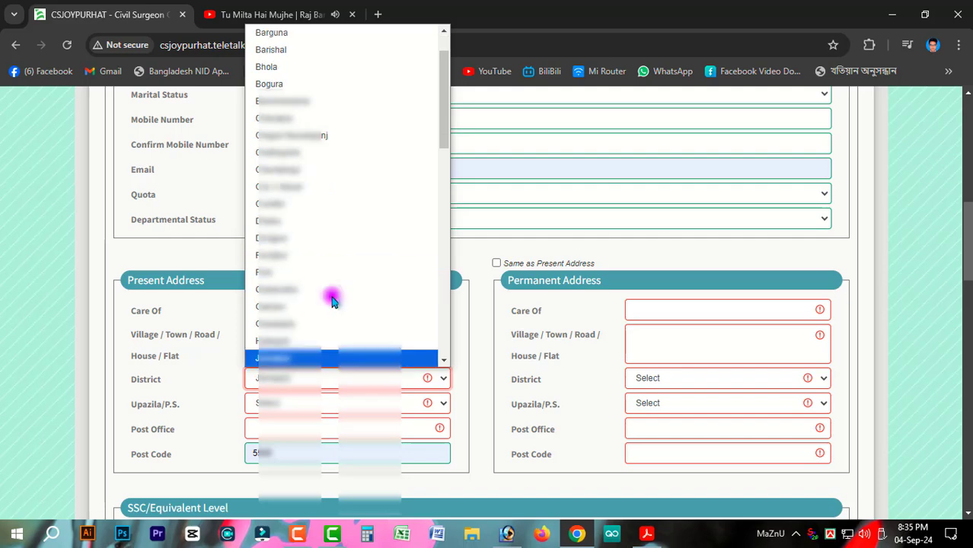
pyautogui.press('j')
pyautogui.press('j')
pyautogui.press('j')
pyautogui.press('j')
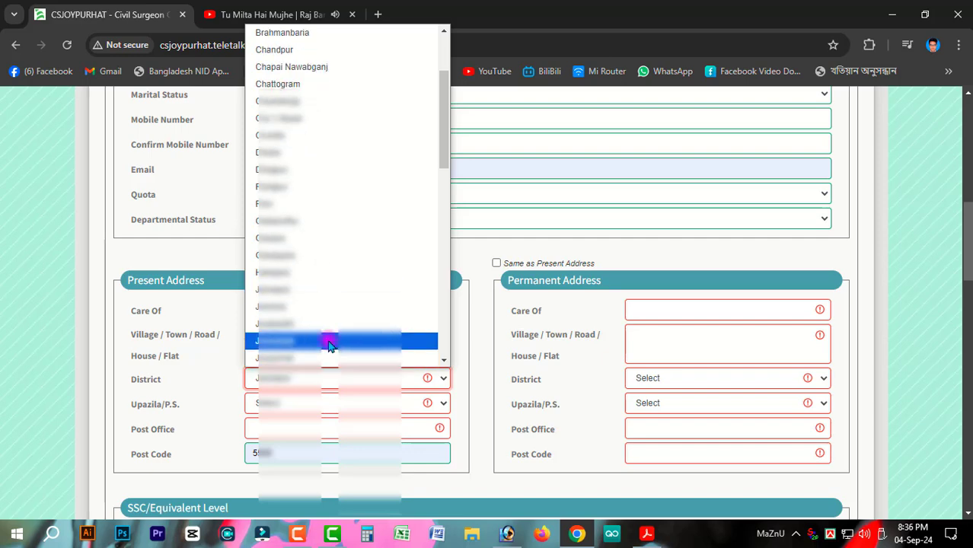
pyautogui.click(327, 358)
pyautogui.click(299, 409)
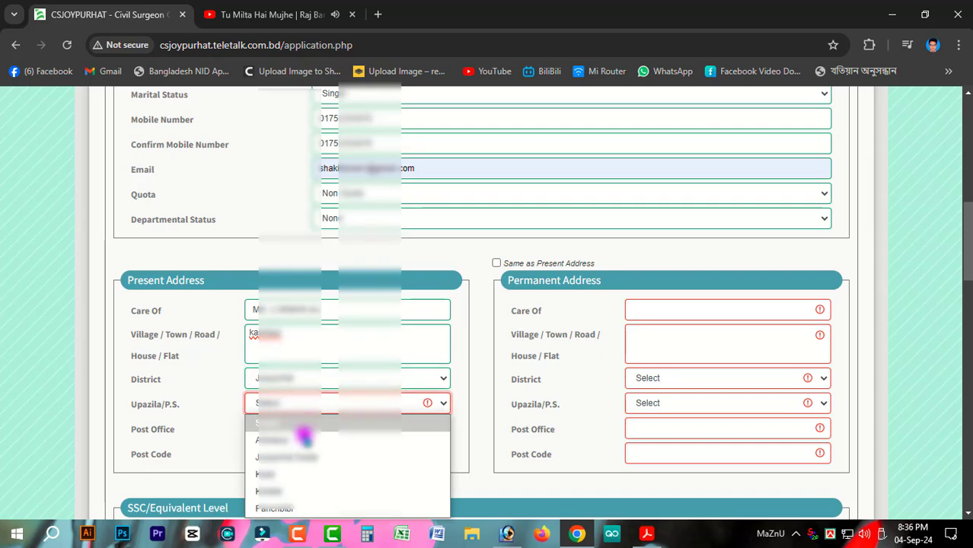
pyautogui.click(319, 456)
pyautogui.scroll(-2, 311, 315)
pyautogui.click(316, 286)
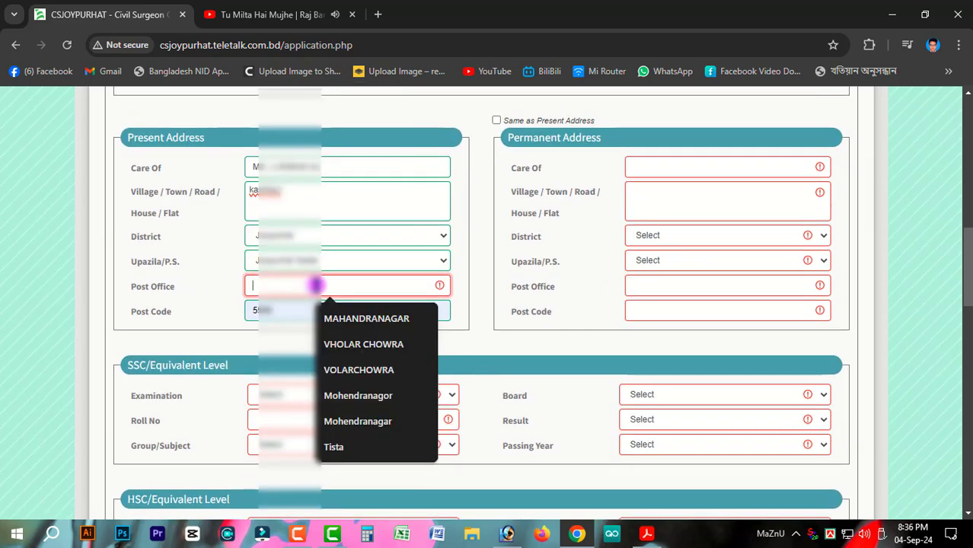
pyautogui.click(361, 344)
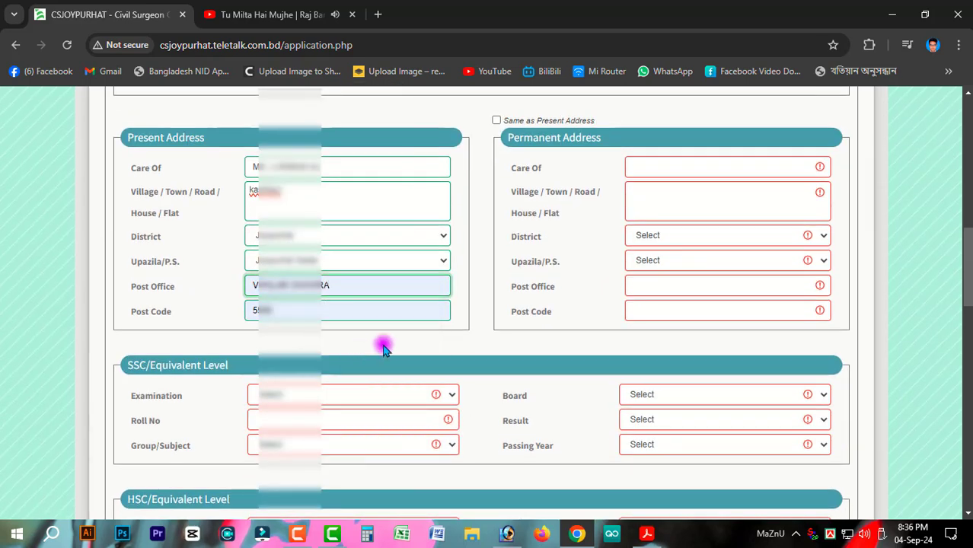
pyautogui.click(498, 121)
# Step: Choose the SSC examination, fill the saved roll number, and select the group
pyautogui.scroll(-2, 423, 346)
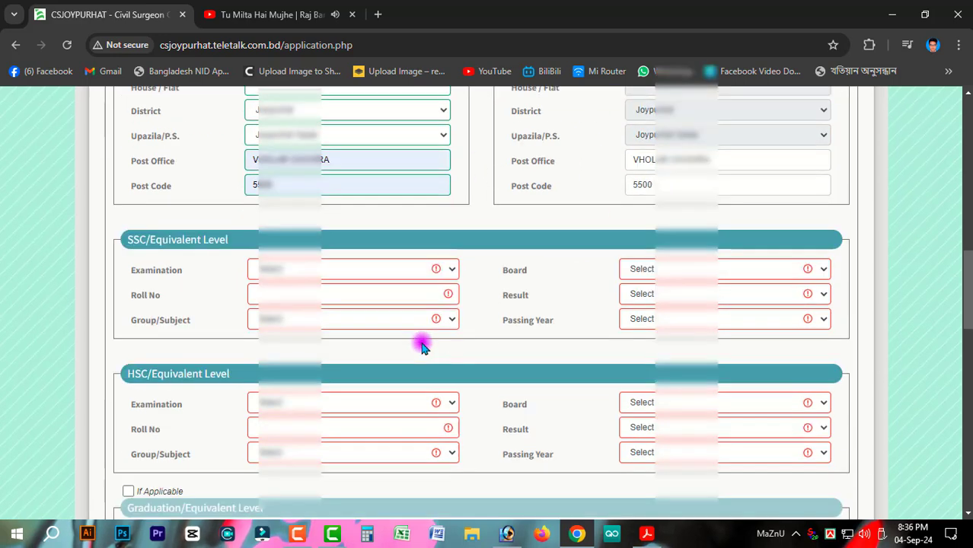
pyautogui.click(332, 254)
pyautogui.click(317, 303)
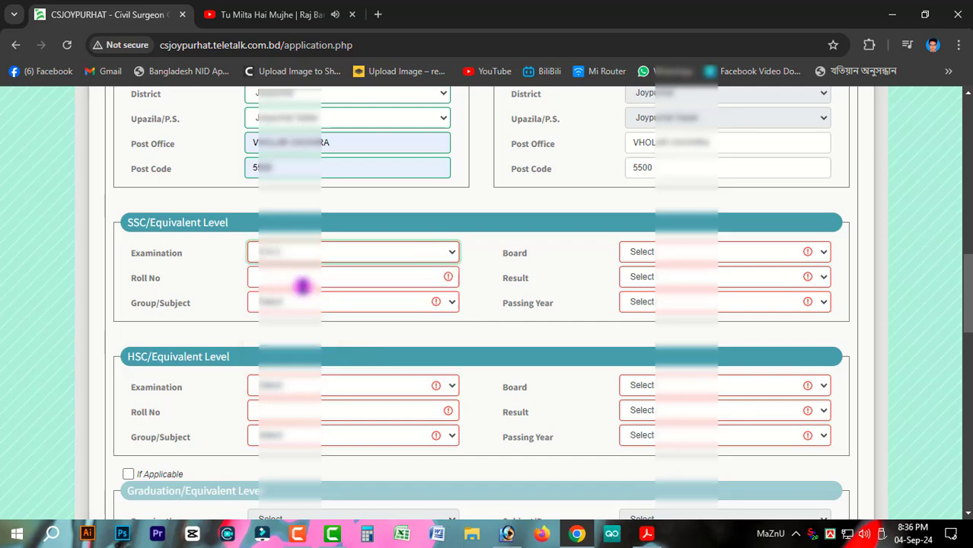
pyautogui.click(301, 279)
pyautogui.click(354, 310)
pyautogui.click(283, 303)
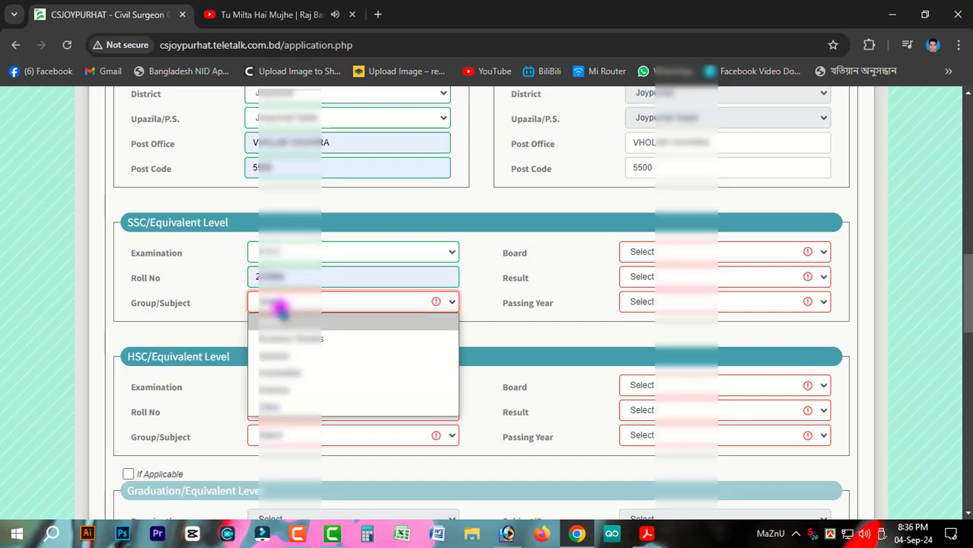
pyautogui.click(291, 356)
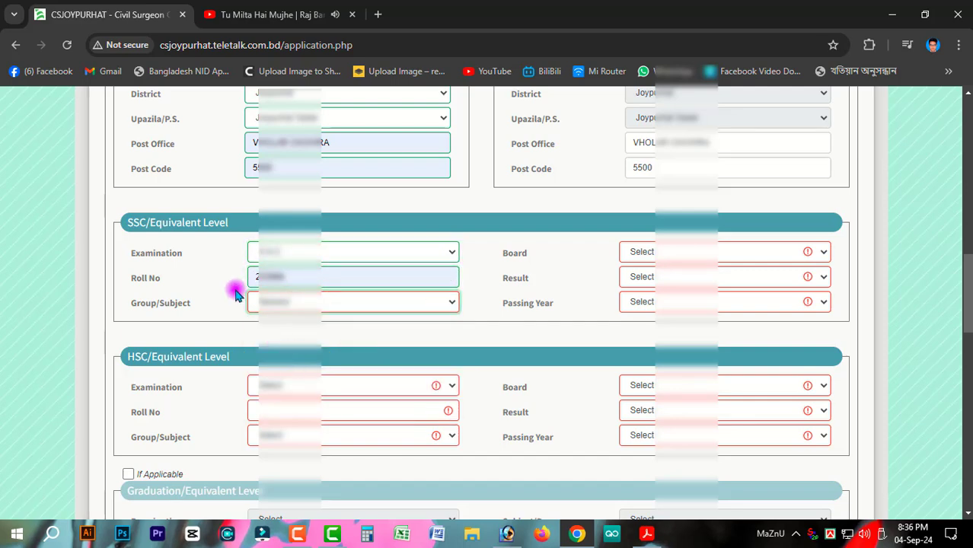
pyautogui.click(393, 306)
pyautogui.click(333, 375)
# Step: Set SSC board Dinajpur, result GPA 3.05, and passing year 2012
pyautogui.click(677, 253)
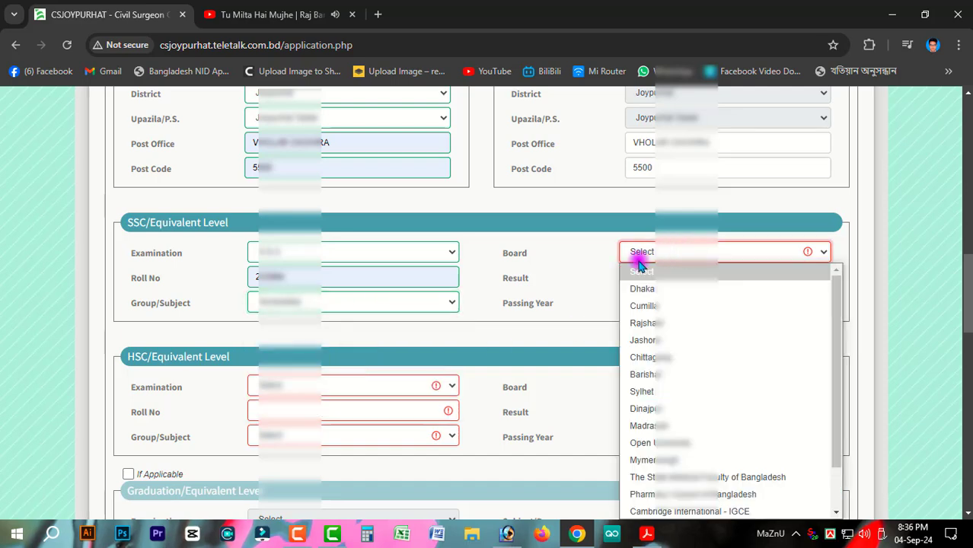
pyautogui.click(662, 409)
pyautogui.click(644, 276)
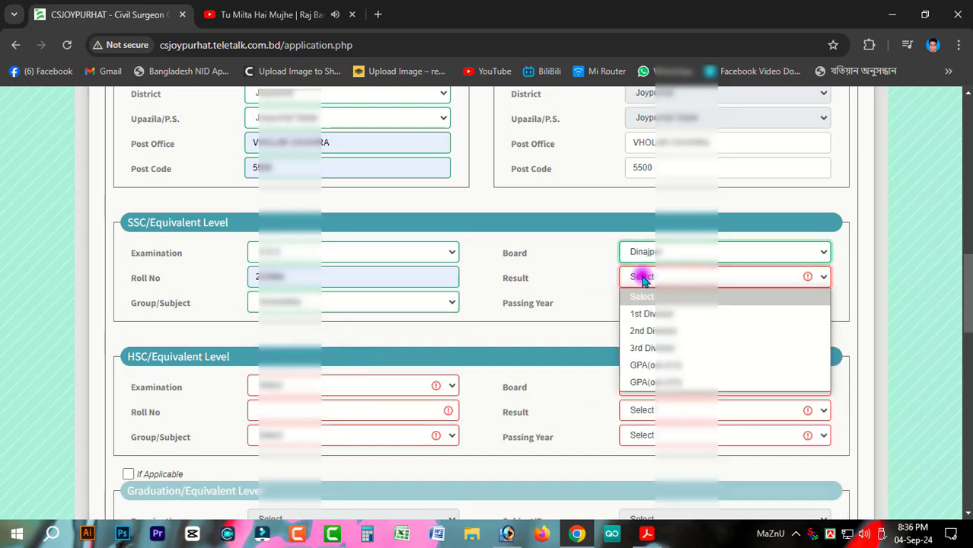
pyautogui.click(680, 363)
pyautogui.click(799, 278)
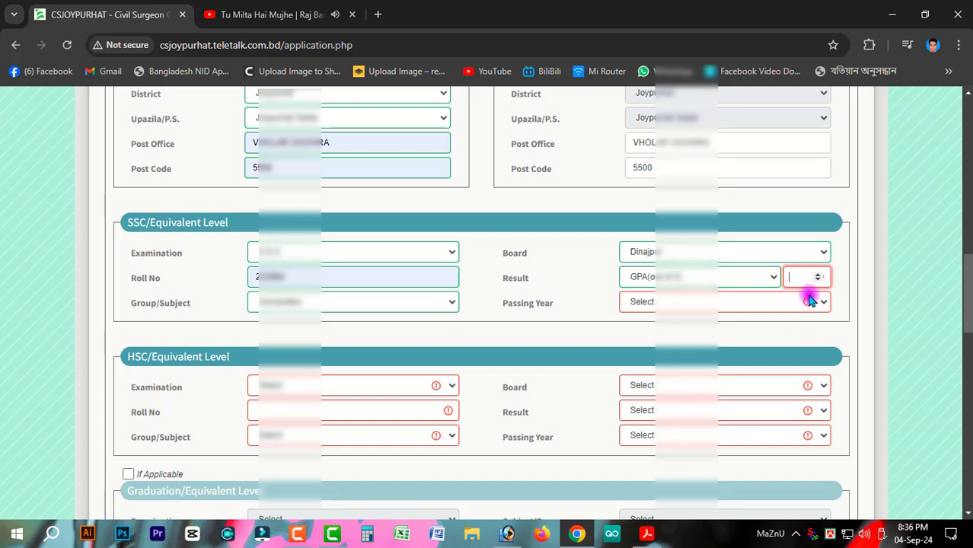
pyautogui.write('3.00')
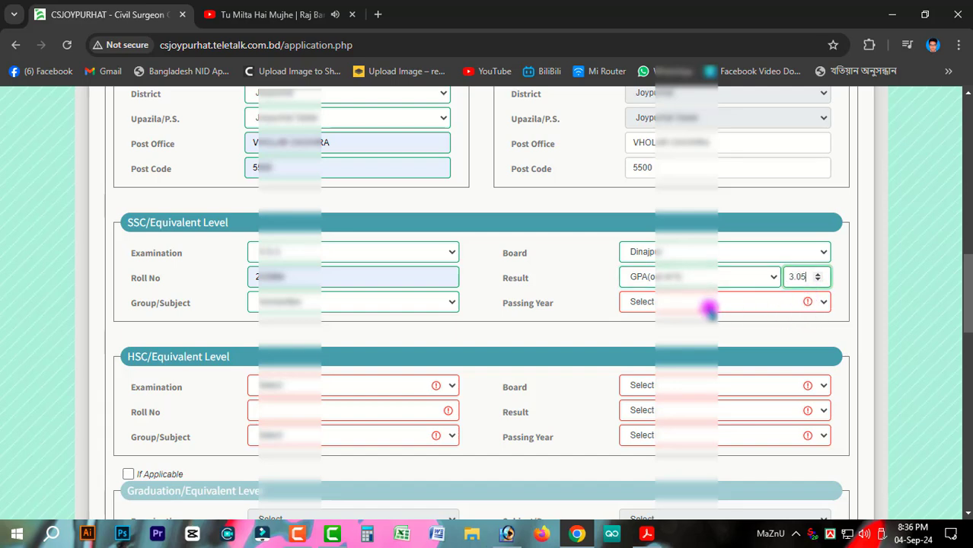
pyautogui.click(708, 303)
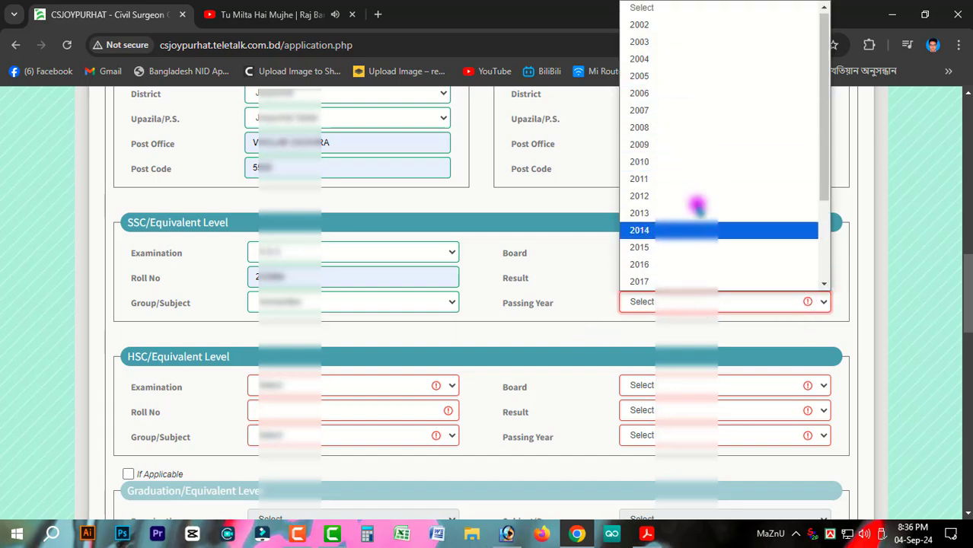
pyautogui.click(719, 196)
pyautogui.scroll(-2, 609, 311)
pyautogui.scroll(-1, 609, 311)
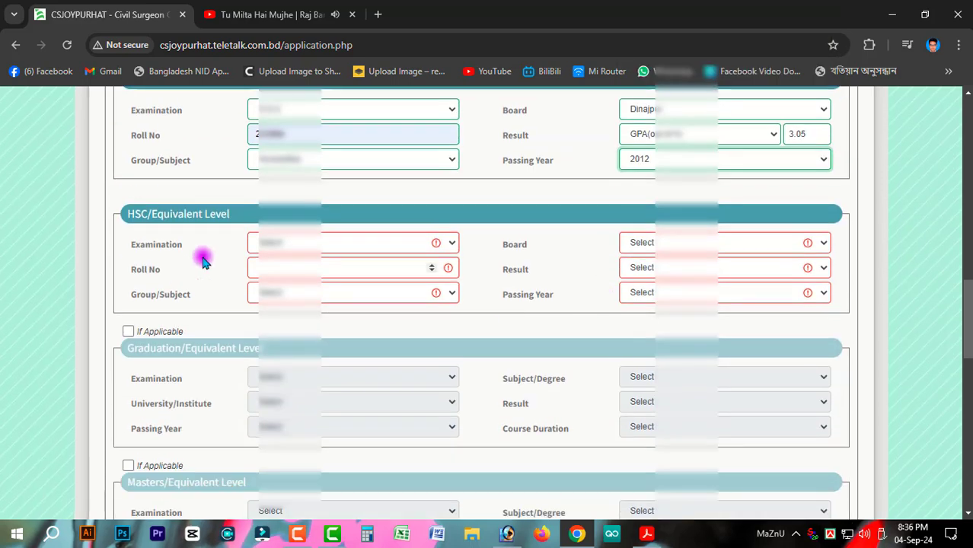
pyautogui.click(283, 243)
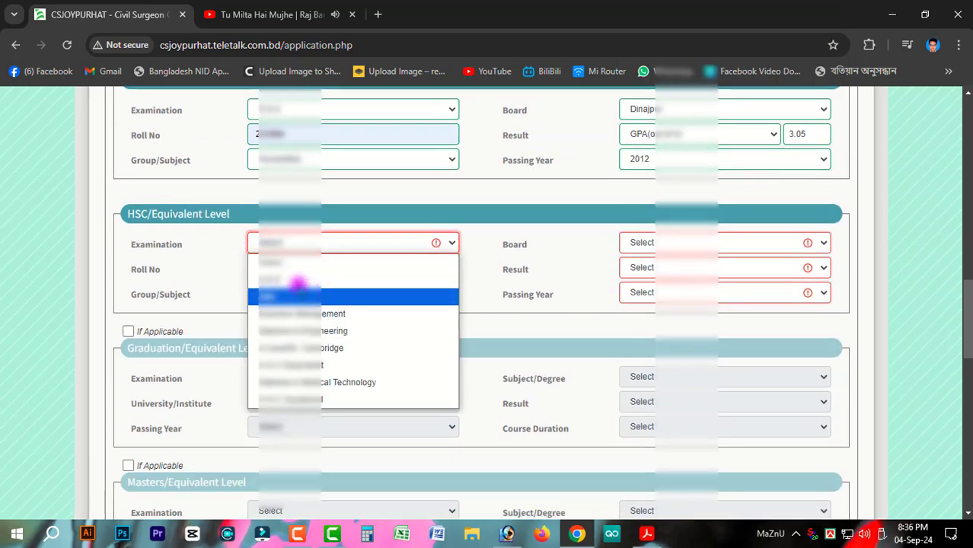
# Step: Choose the HSC examination, fill the saved roll number, and select the group
pyautogui.click(297, 294)
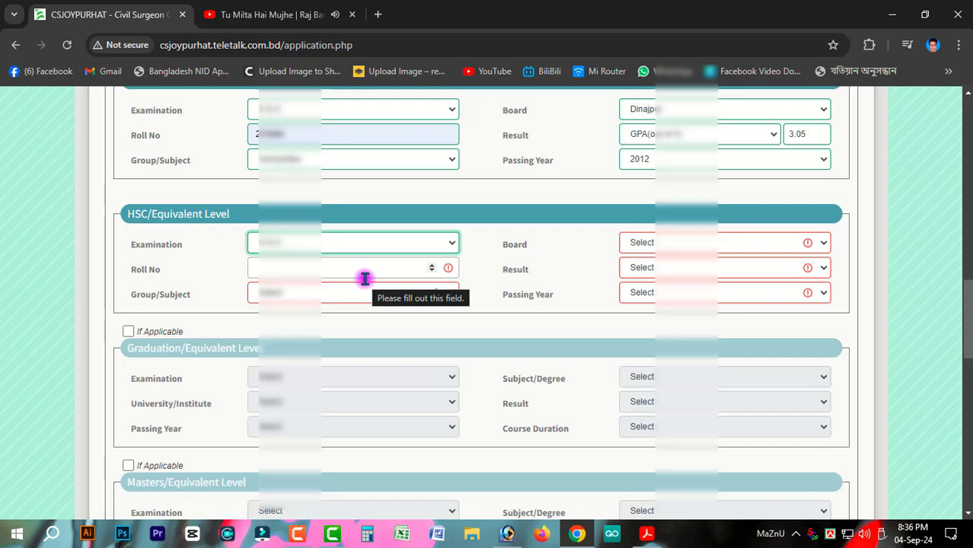
pyautogui.click(323, 271)
pyautogui.click(370, 302)
pyautogui.click(325, 292)
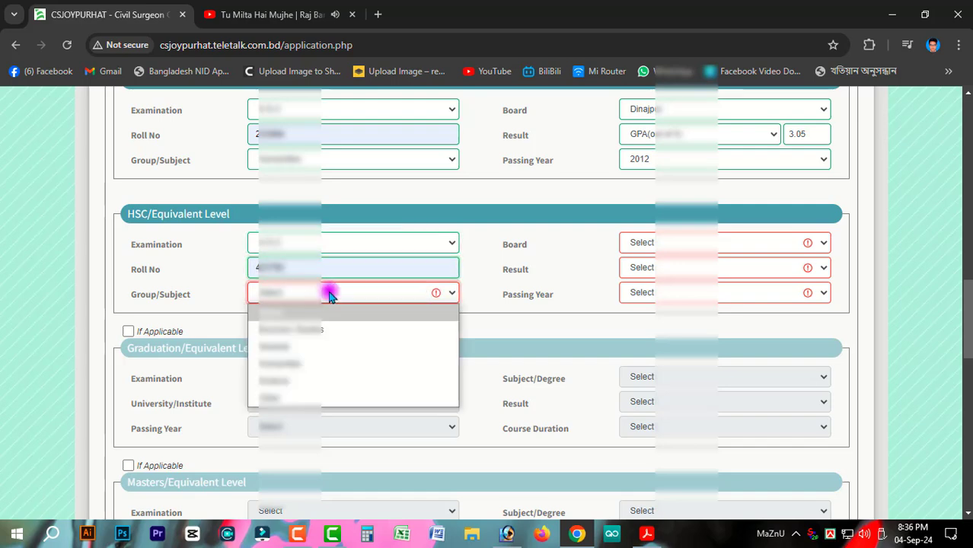
pyautogui.click(315, 364)
# Step: Set HSC board Dinajpur, result type GPA, and passing year 2014
pyautogui.click(722, 243)
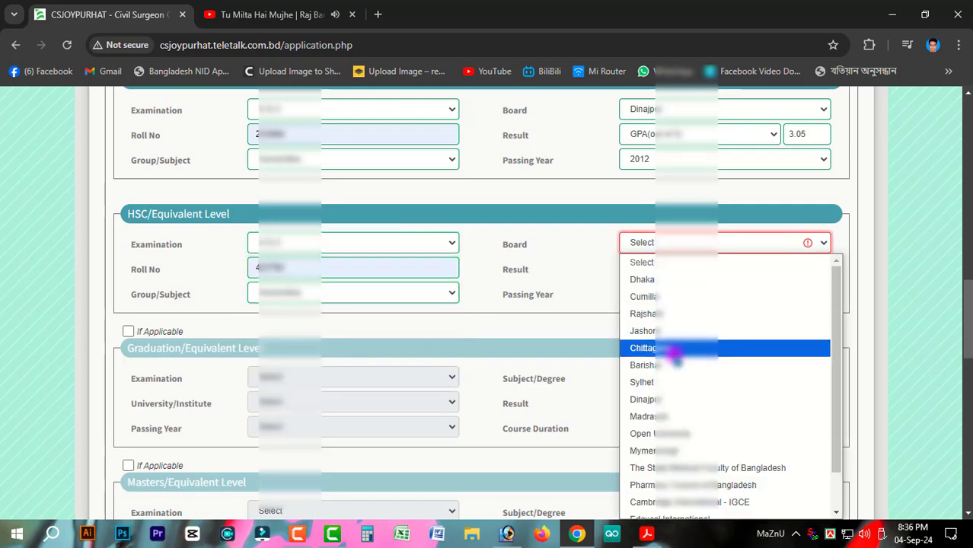
pyautogui.click(670, 400)
pyautogui.click(689, 269)
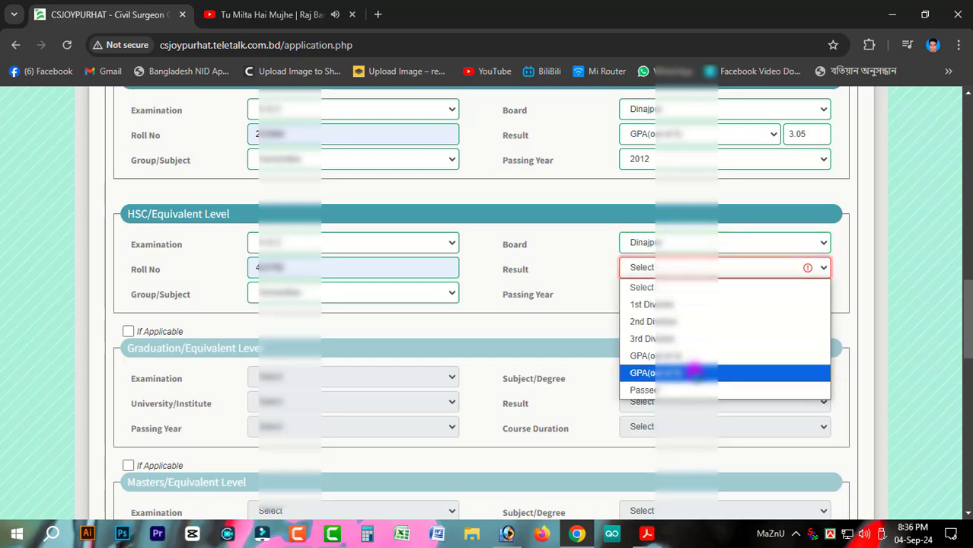
pyautogui.click(691, 372)
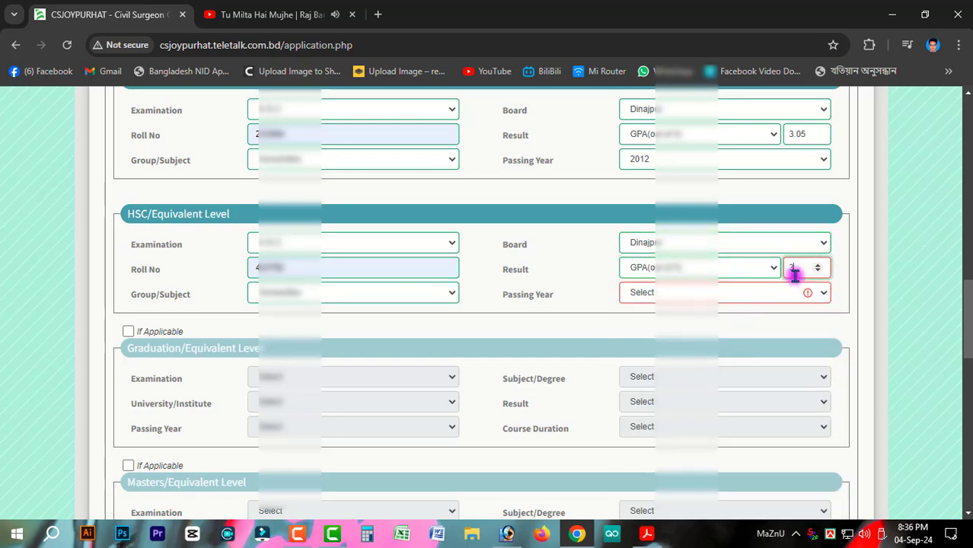
pyautogui.click(771, 295)
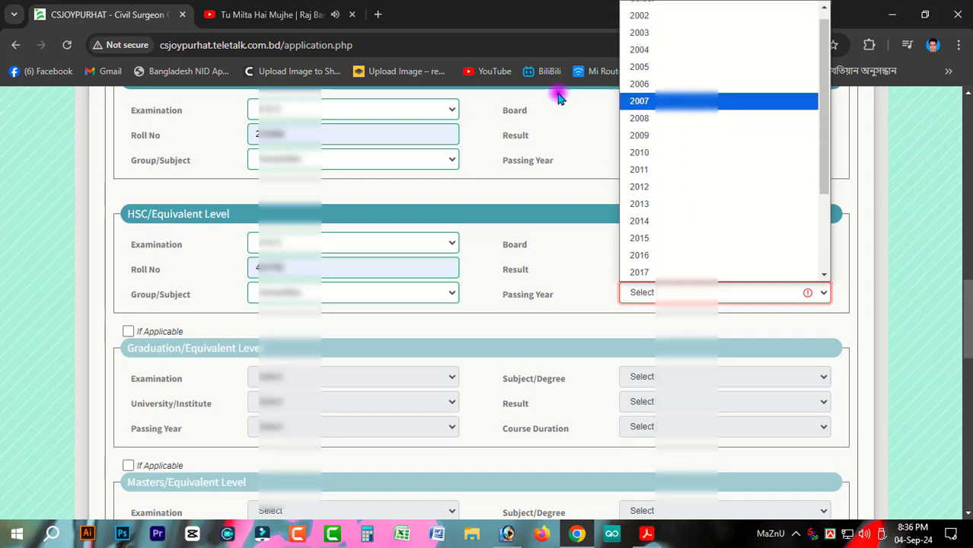
pyautogui.click(648, 221)
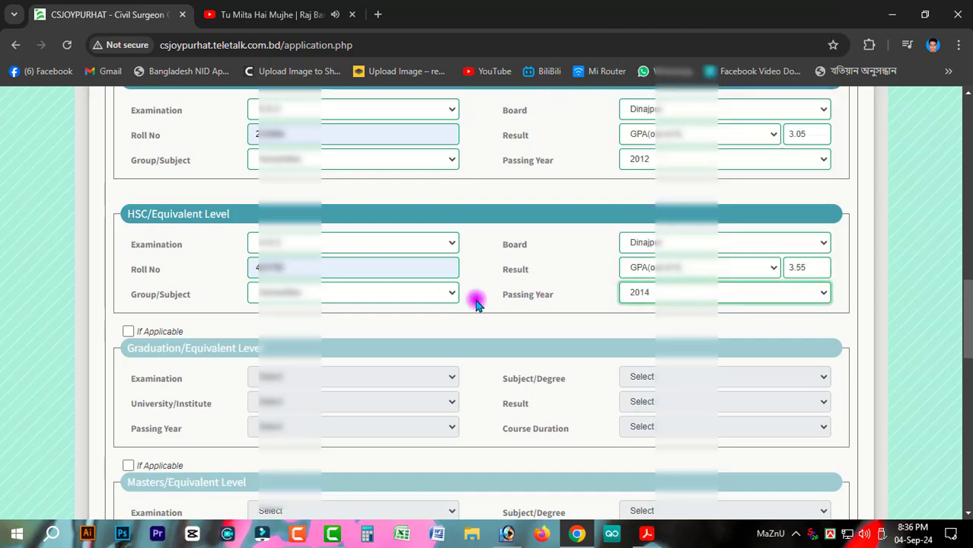
pyautogui.scroll(-4, 476, 300)
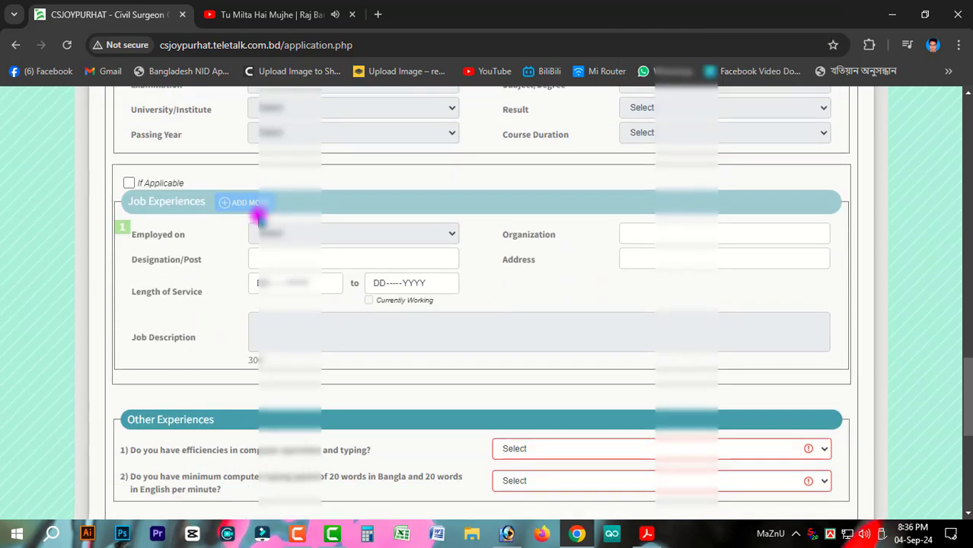
# Step: Tick and then untick Graduation's If Applicable box, leaving graduation disabled
pyautogui.scroll(4, 348, 261)
pyautogui.scroll(-2, 350, 266)
pyautogui.scroll(2, 190, 225)
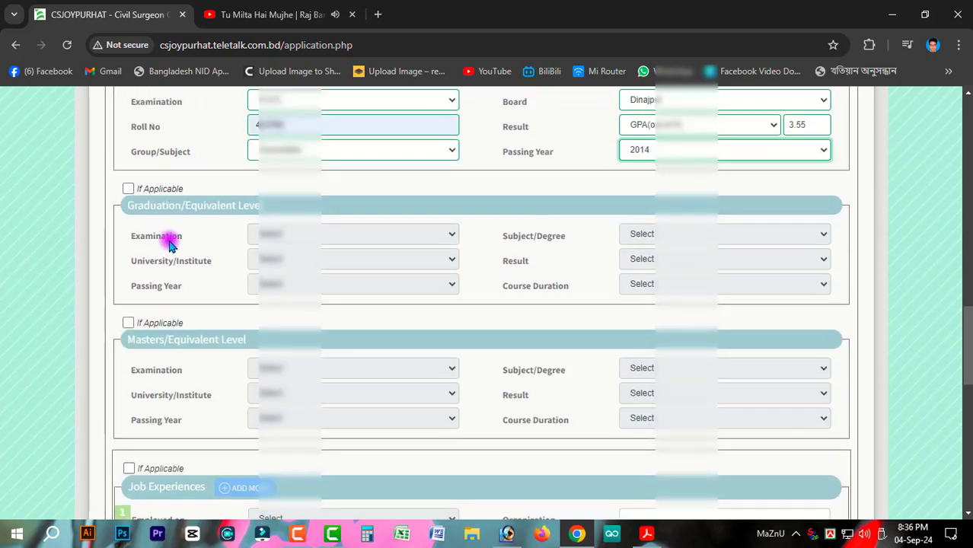
pyautogui.click(128, 189)
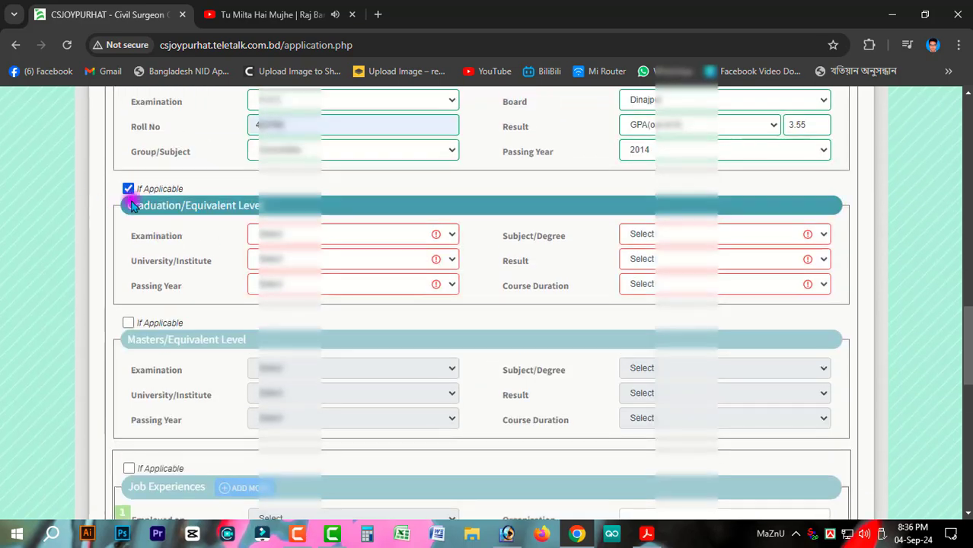
pyautogui.click(290, 236)
pyautogui.click(296, 238)
pyautogui.click(128, 189)
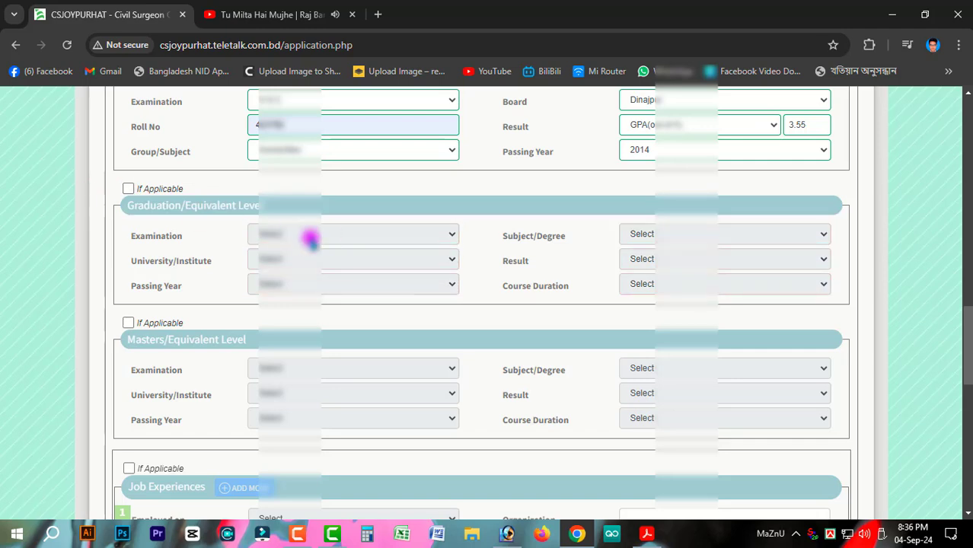
# Step: Tick Job Experiences, try its fields, then untick it so job experience stays disabled
pyautogui.scroll(-4, 355, 270)
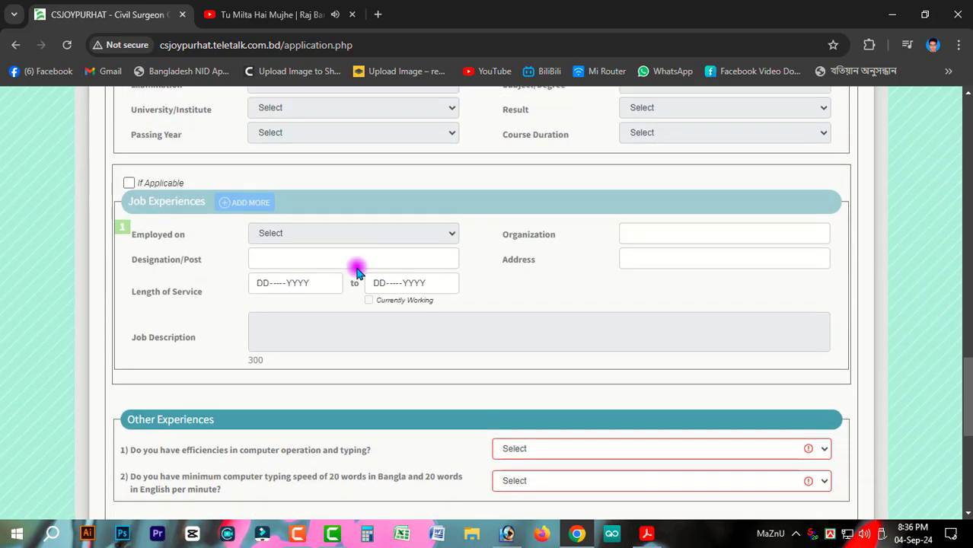
pyautogui.click(129, 185)
pyautogui.click(316, 238)
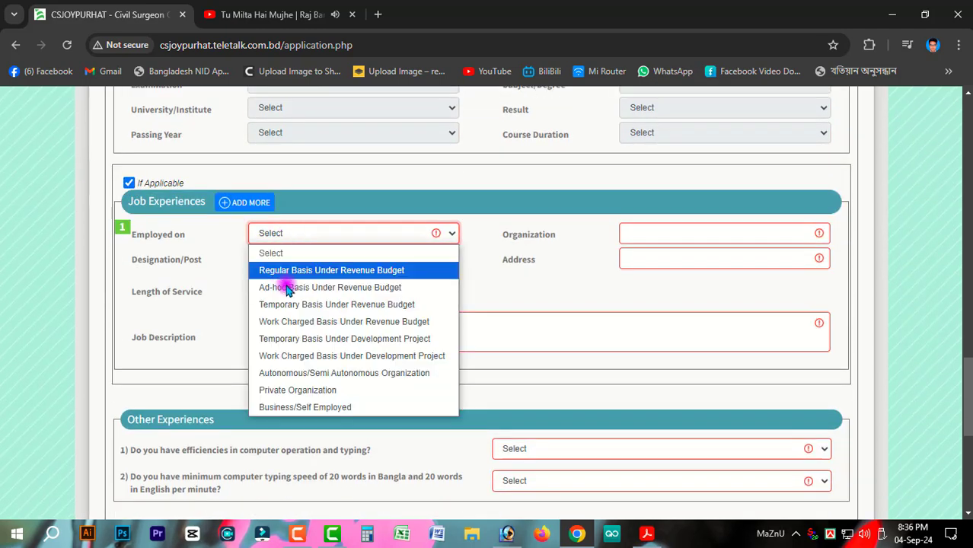
pyautogui.click(476, 315)
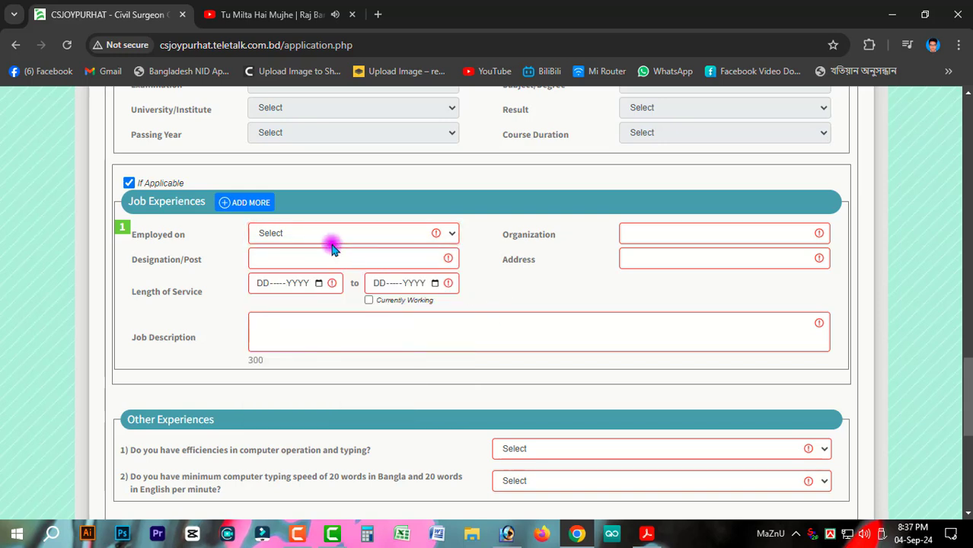
pyautogui.click(319, 259)
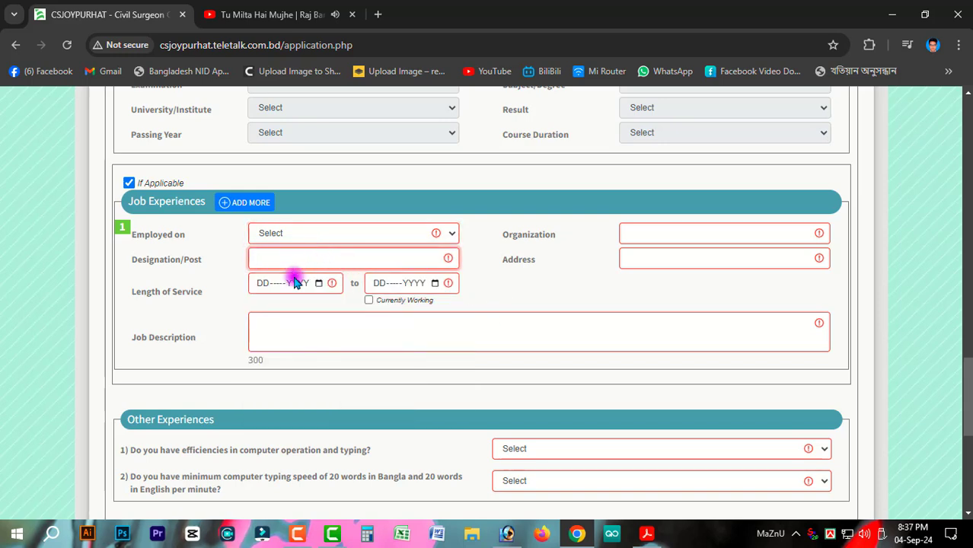
pyautogui.click(368, 300)
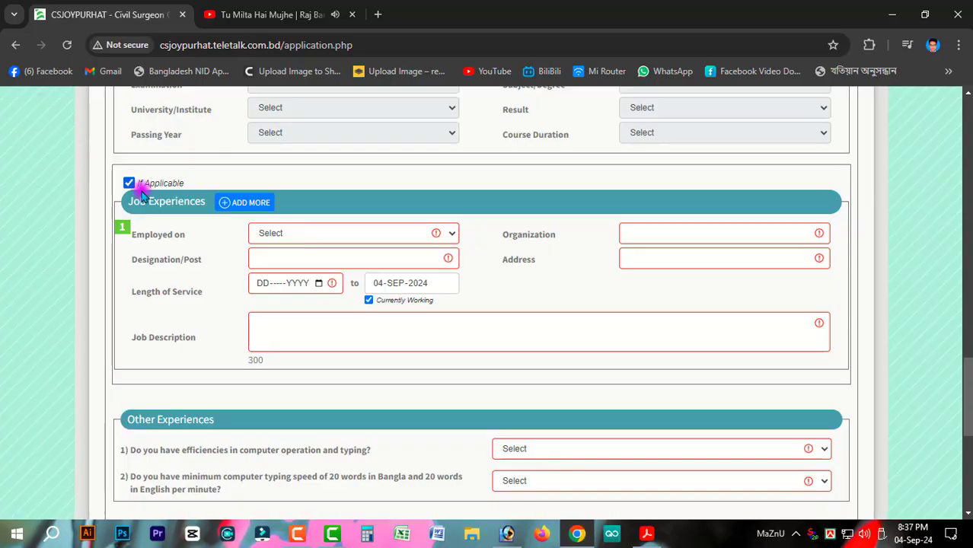
pyautogui.click(127, 184)
pyautogui.scroll(-2, 388, 327)
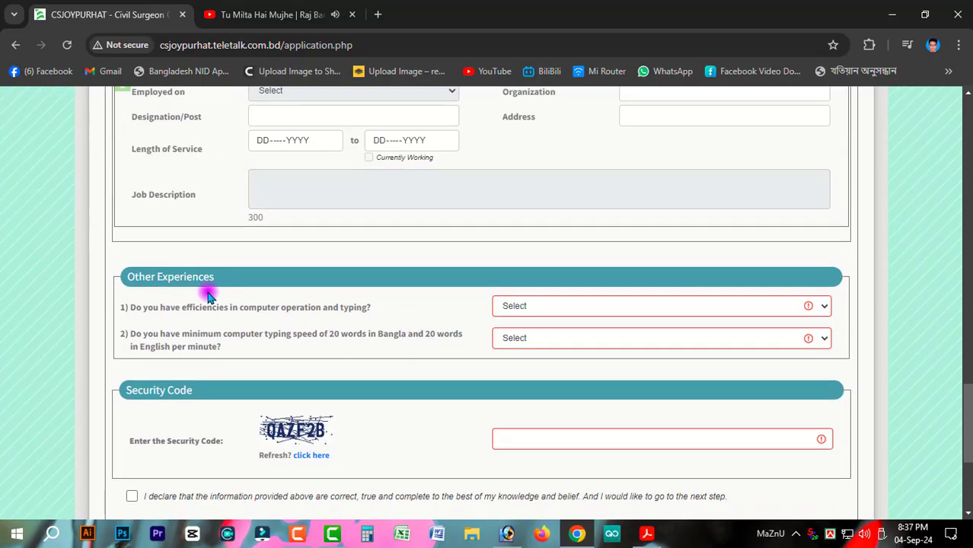
# Step: Answer Yes to both the computer operation and typing speed questions
pyautogui.click(529, 305)
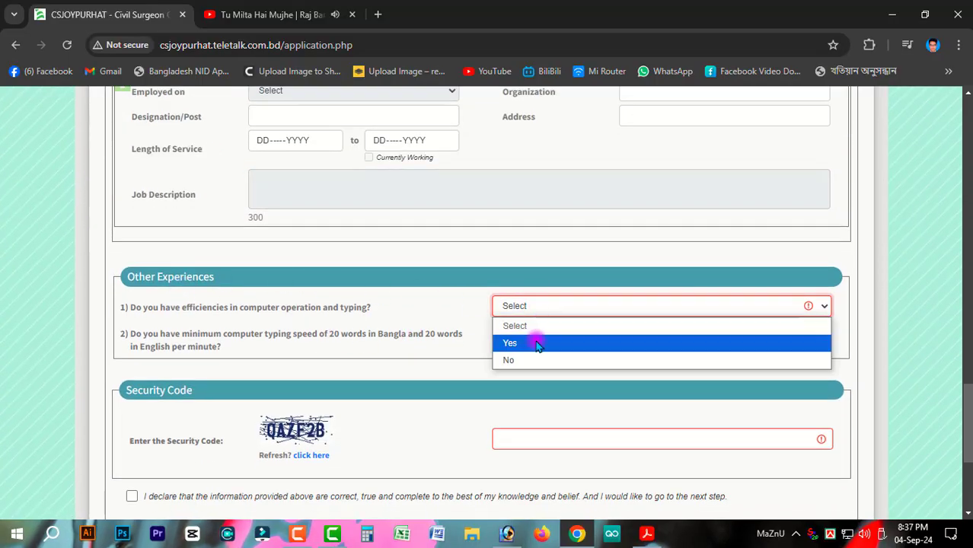
pyautogui.click(534, 341)
pyautogui.moveTo(397, 335); pyautogui.dragTo(466, 339)
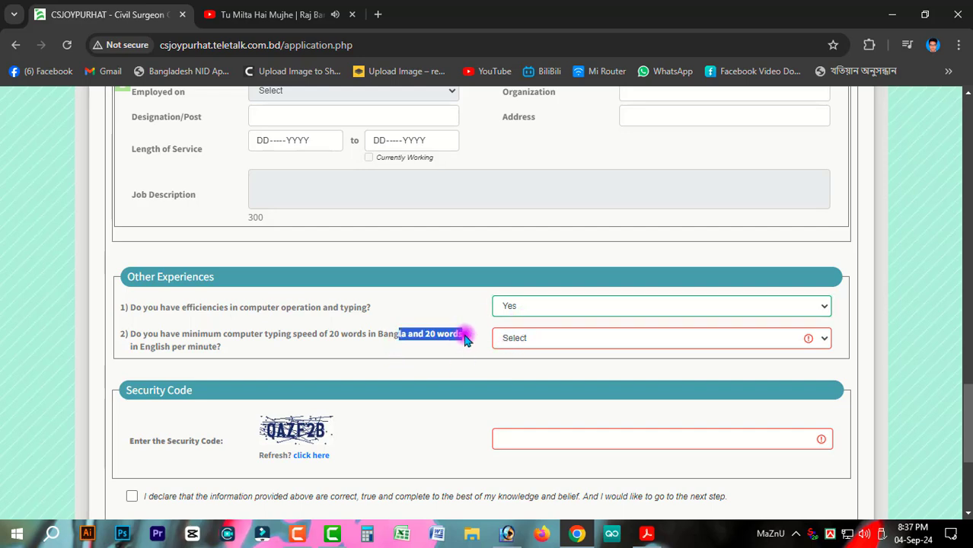
pyautogui.moveTo(297, 344); pyautogui.dragTo(424, 335)
pyautogui.click(533, 343)
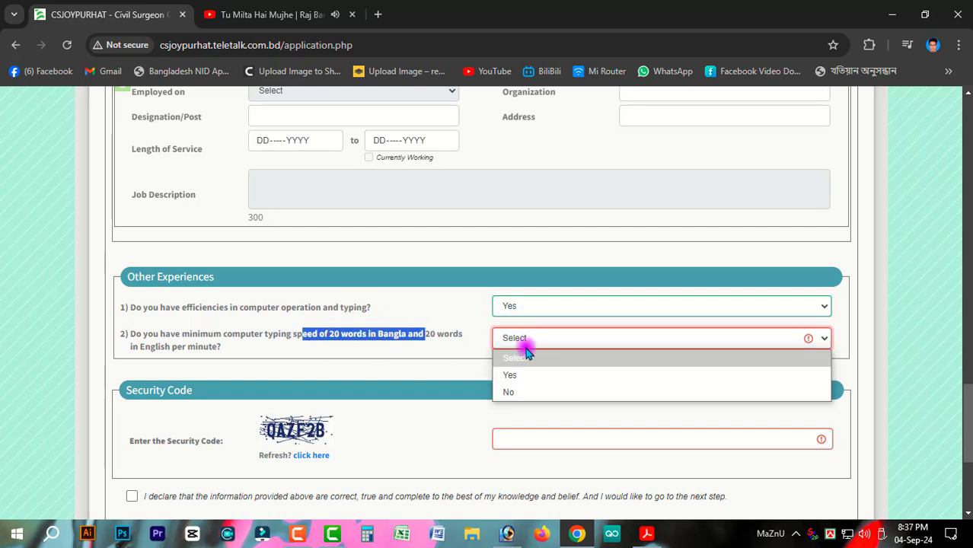
pyautogui.click(537, 374)
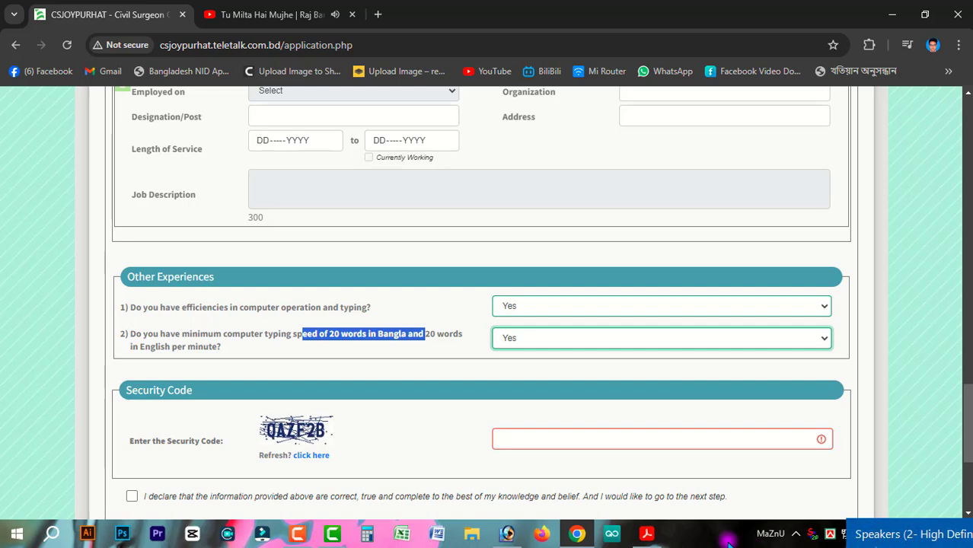
# Step: Refresh the security code, enter VSD2M9, accept the declaration and submit the application
pyautogui.click(428, 441)
pyautogui.click(502, 439)
pyautogui.moveTo(295, 431); pyautogui.dragTo(312, 452)
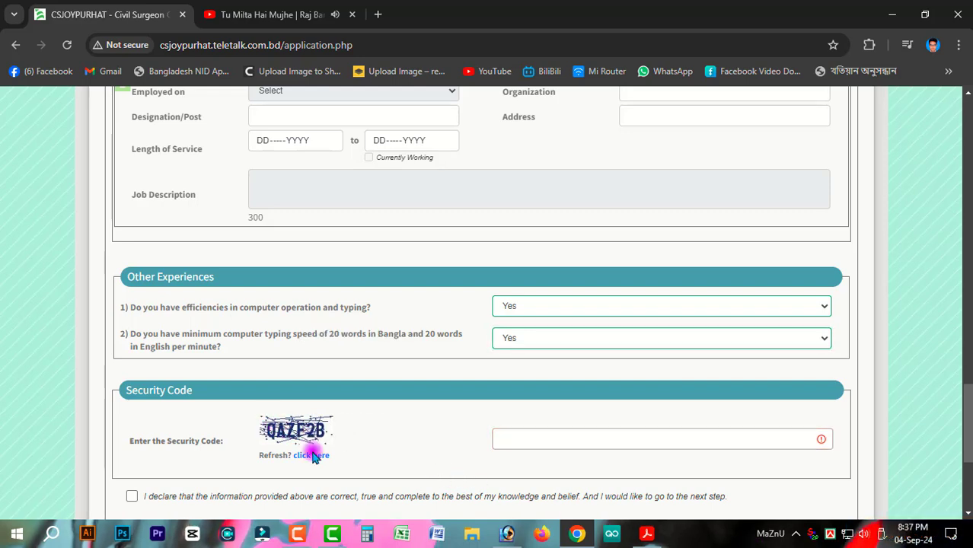
pyautogui.click(310, 455)
pyautogui.click(543, 445)
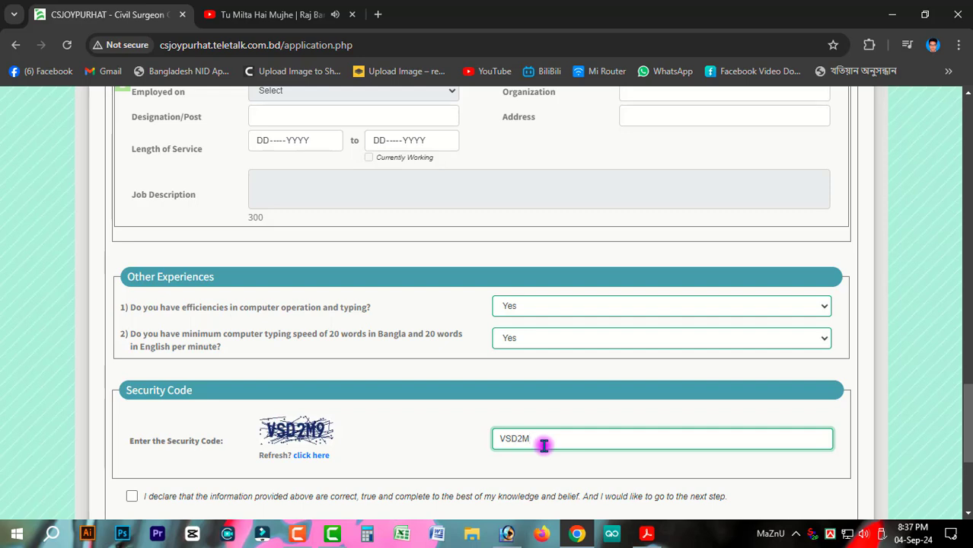
pyautogui.write('VSD2M9')
pyautogui.scroll(-2, 507, 461)
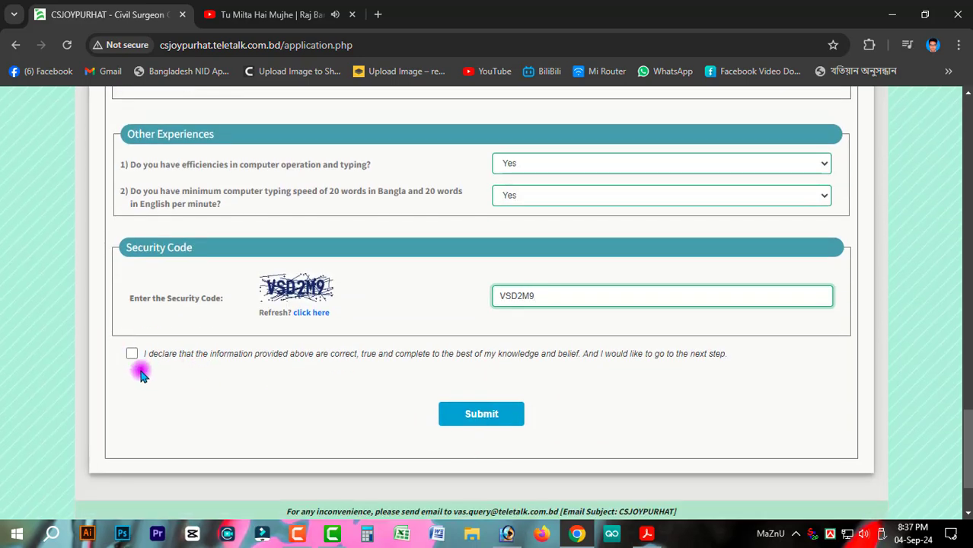
pyautogui.moveTo(147, 355); pyautogui.dragTo(775, 370)
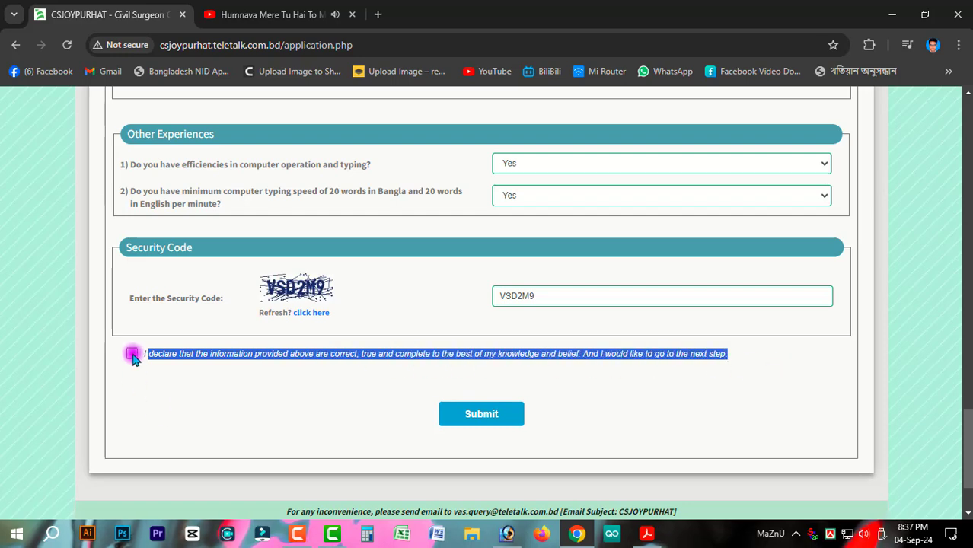
pyautogui.click(463, 428)
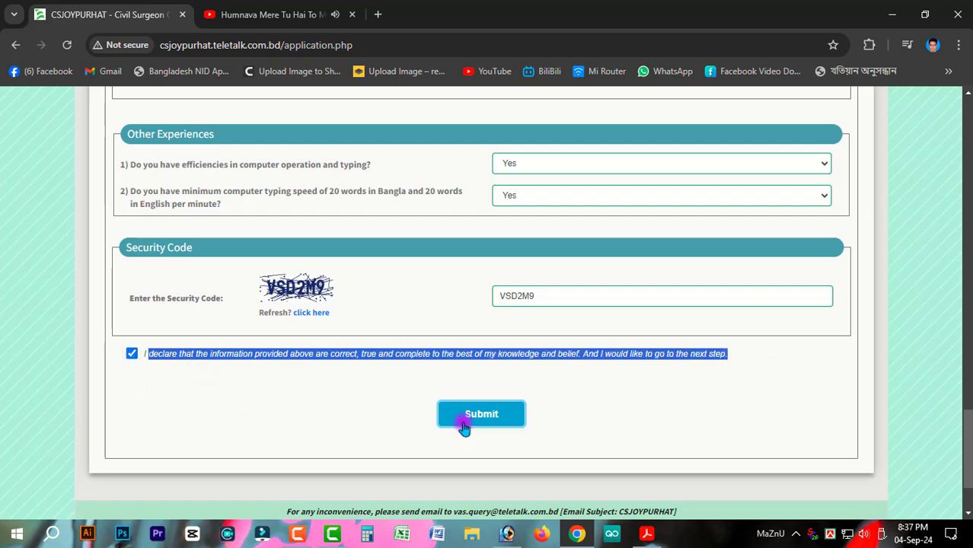
# Step: Start choosing a photo file in Upload Photo/Signature, then cancel without selecting one
pyautogui.scroll(-5, 508, 442)
pyautogui.scroll(-10, 483, 334)
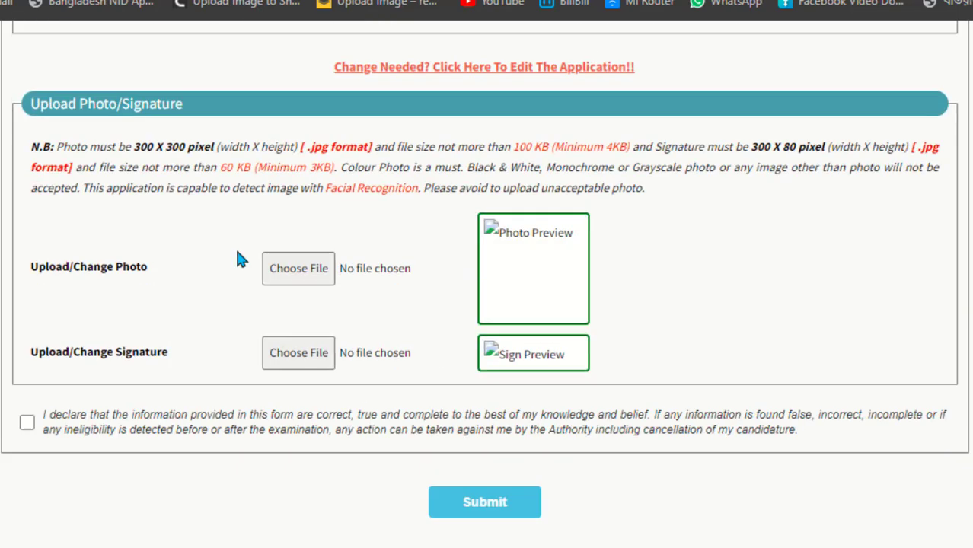
pyautogui.click(324, 276)
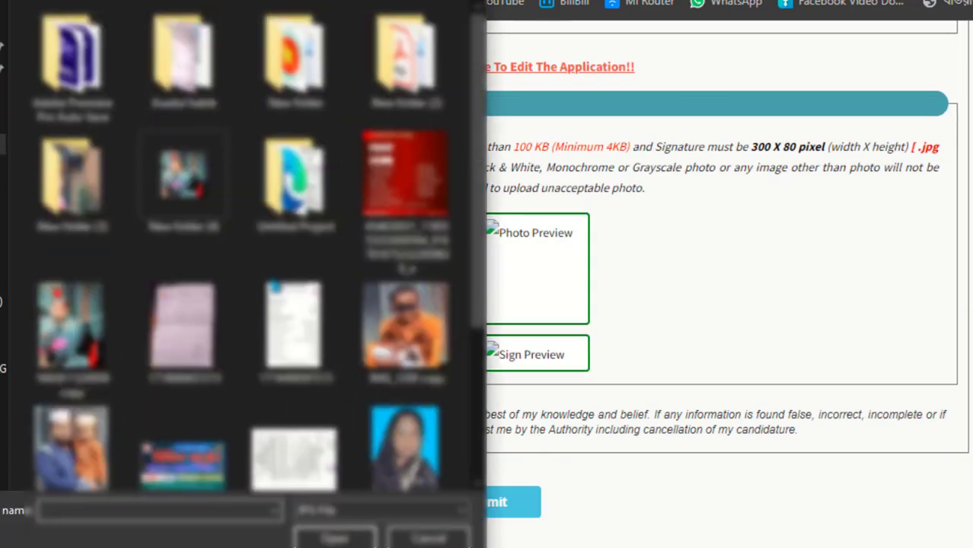
pyautogui.scroll(-3, 278, 288)
pyautogui.scroll(3, 278, 287)
pyautogui.press('Escape')
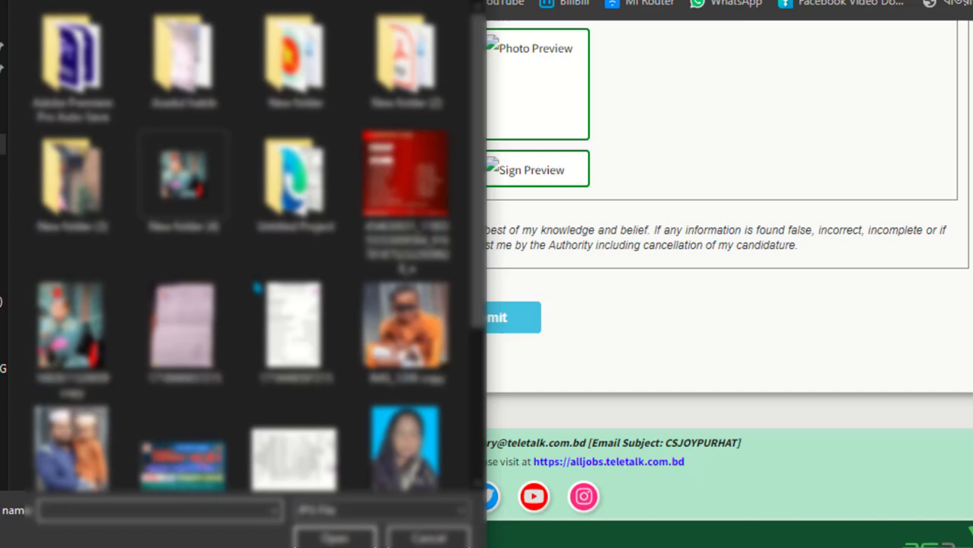
pyautogui.scroll(-3, 228, 252)
pyautogui.scroll(3, 228, 251)
pyautogui.press('Escape')
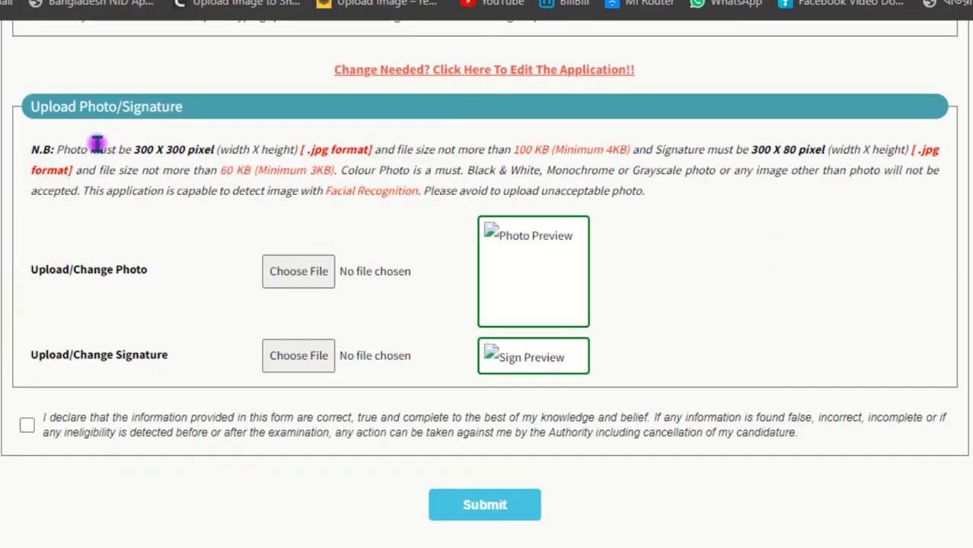
# Step: Review the N.B. photo size requirements and tick the final declaration checkbox
pyautogui.moveTo(125, 149); pyautogui.dragTo(292, 150)
pyautogui.moveTo(30, 149); pyautogui.dragTo(673, 202)
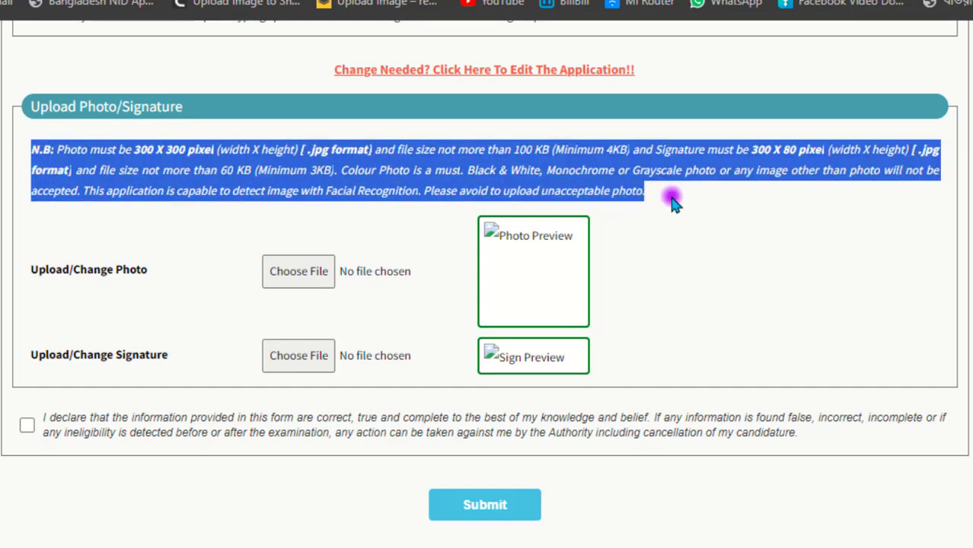
pyautogui.click(685, 223)
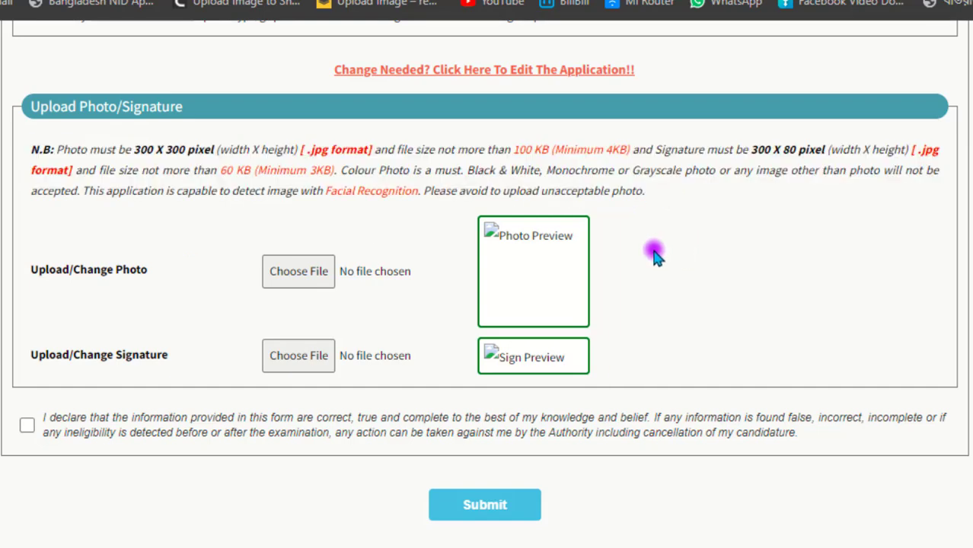
pyautogui.moveTo(30, 149); pyautogui.dragTo(686, 191)
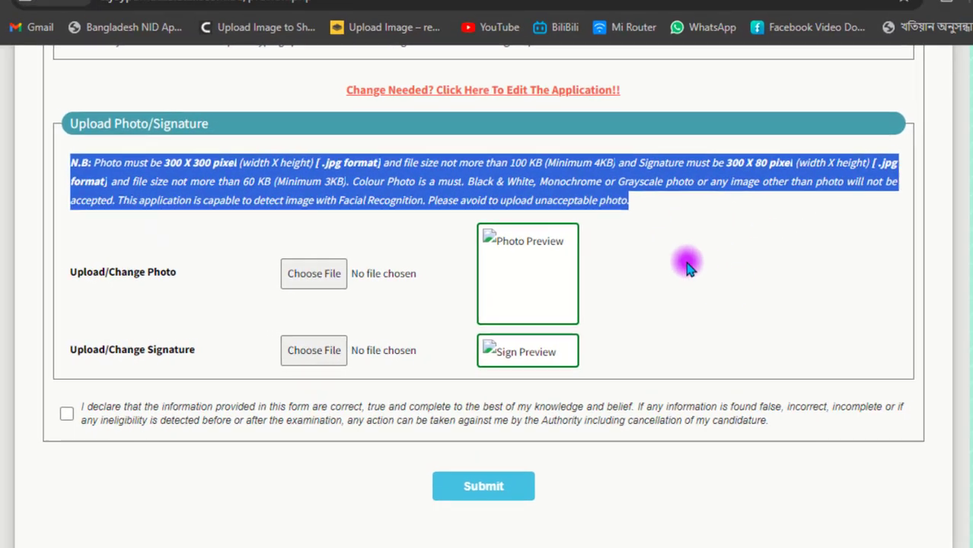
pyautogui.click(686, 267)
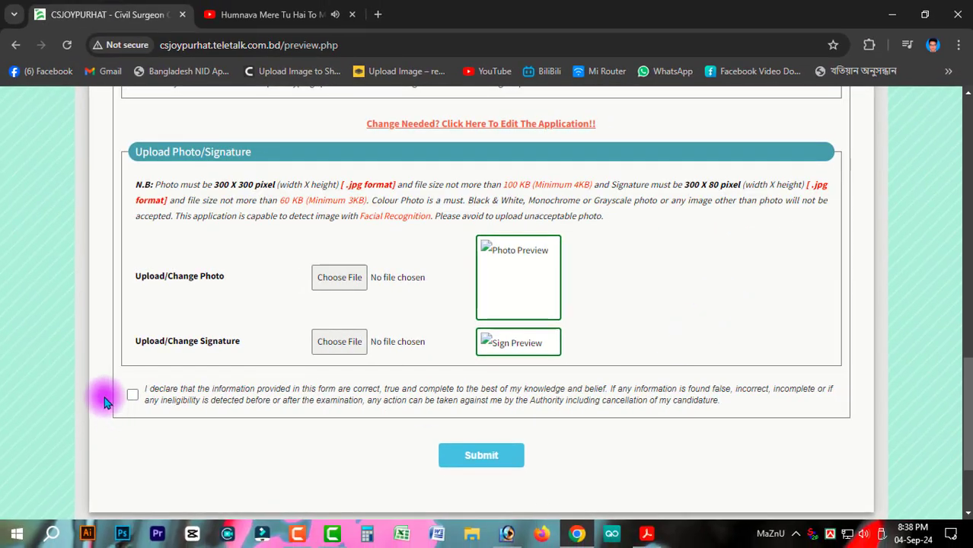
pyautogui.click(66, 413)
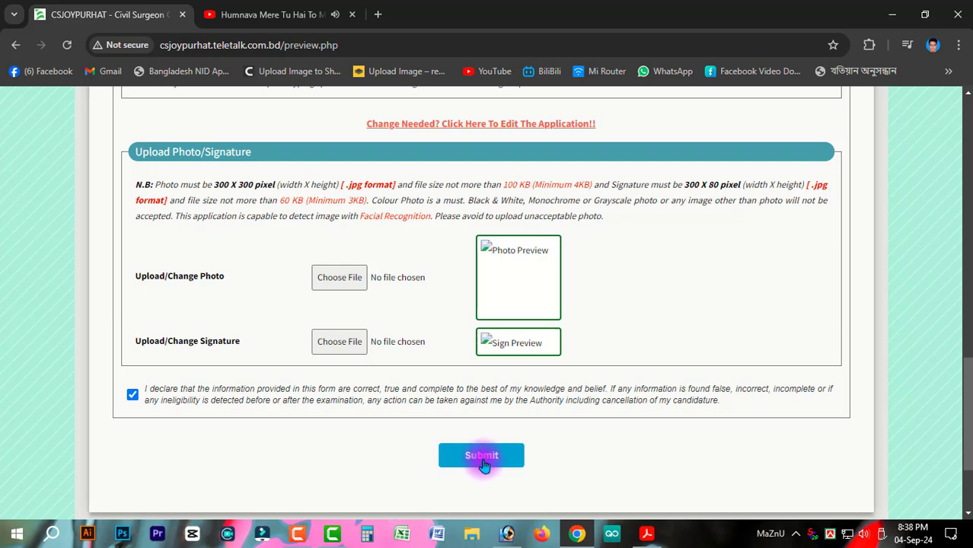
pyautogui.scroll(5, 561, 471)
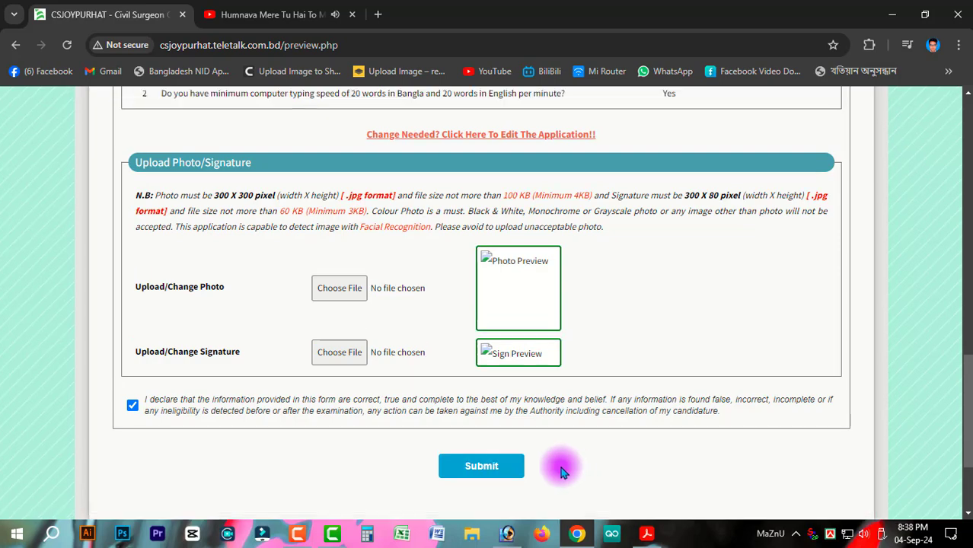
pyautogui.scroll(-5, 612, 481)
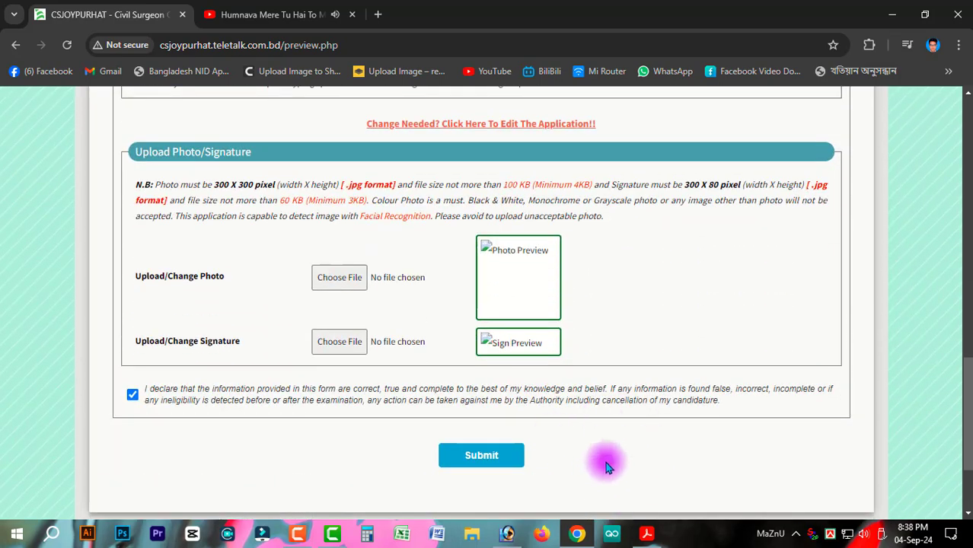